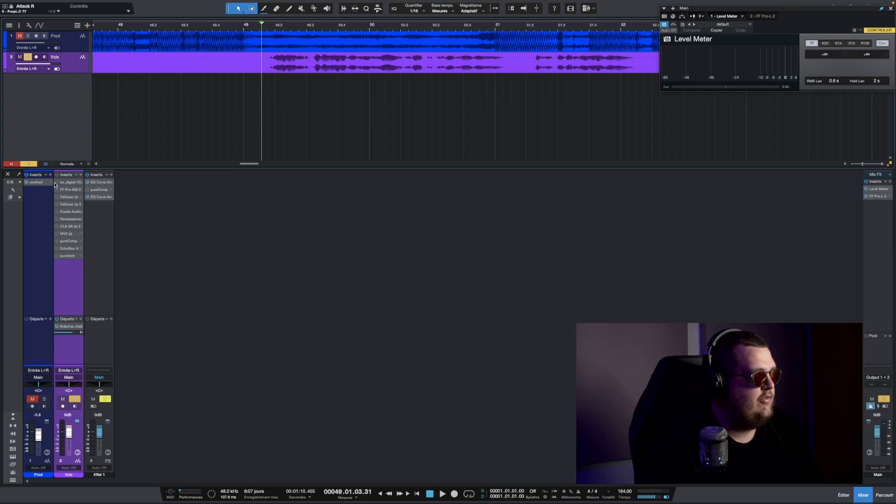
- Play back the song to listen to the vocal with the bx_digital V3 EQ open
{"action": "key", "text": "space"}
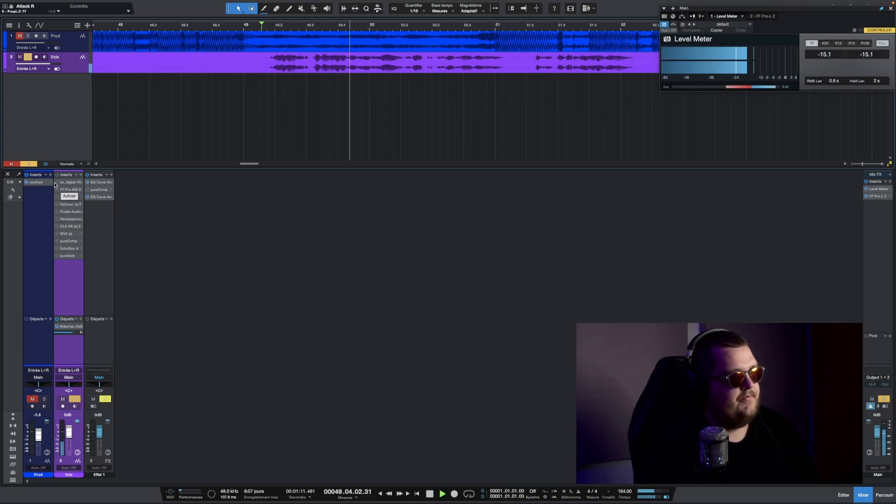
{"action": "key", "text": "space"}
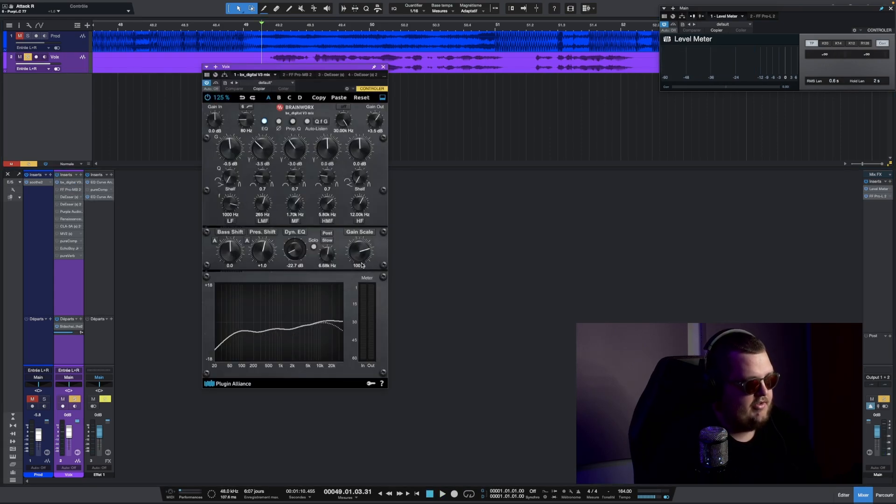
{"action": "key", "text": "space"}
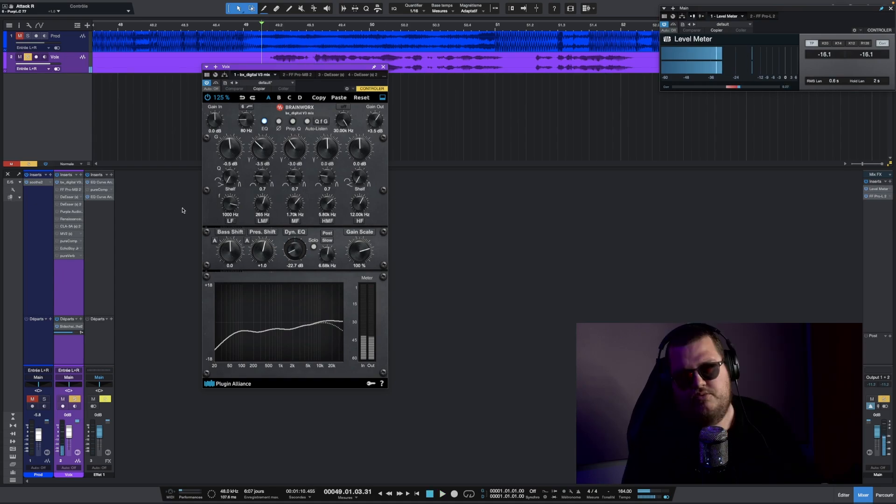
- Open the FF Pro-MB multiband compressor on the vocal and inspect its bands during playback
{"action": "left_click", "coordinate": [68, 190]}
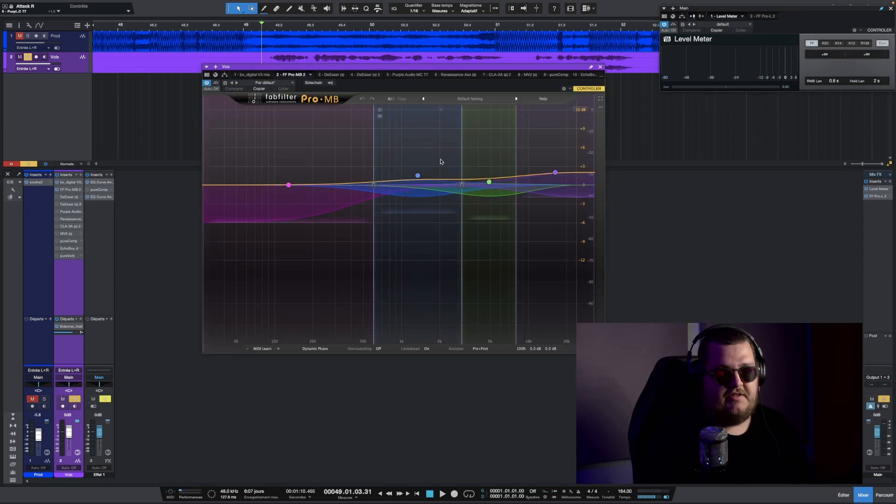
{"action": "left_click_drag", "start_coordinate": [415, 67], "coordinate": [369, 74]}
{"action": "left_click", "coordinate": [508, 181]}
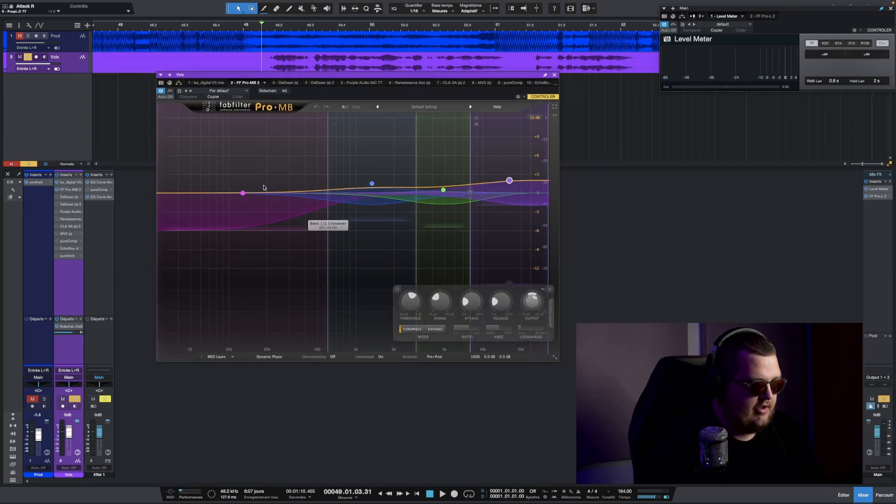
{"action": "left_click", "coordinate": [246, 193]}
{"action": "key", "text": "space"}
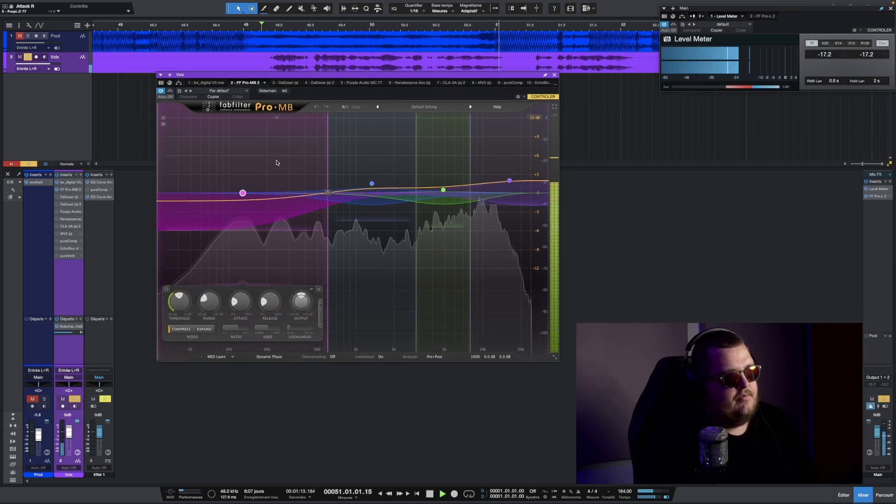
{"action": "key", "text": "space"}
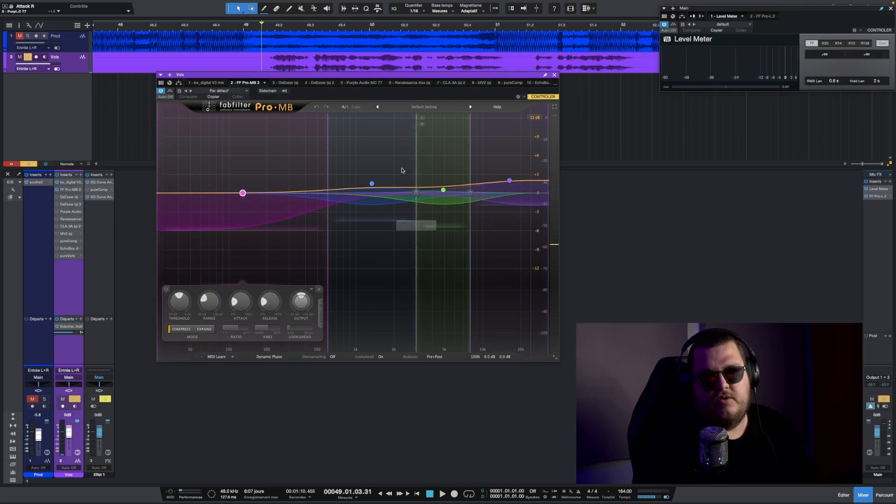
{"action": "left_click_drag", "start_coordinate": [366, 76], "coordinate": [340, 79]}
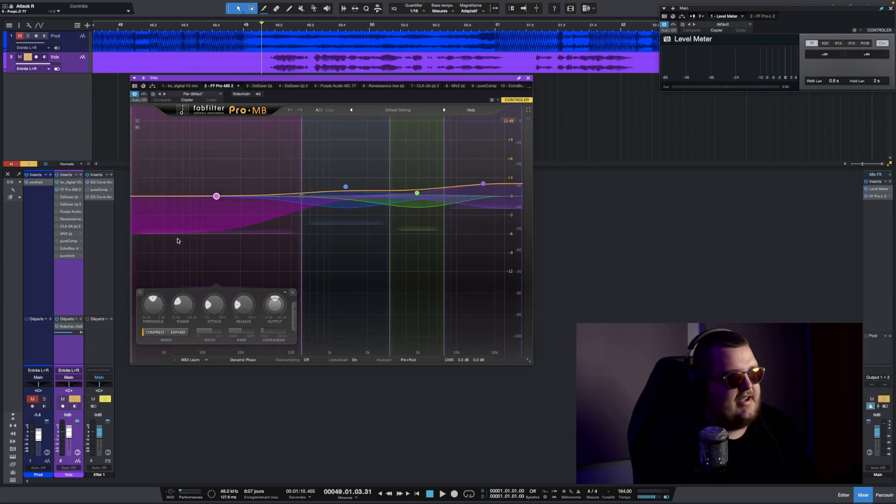
{"action": "key", "text": "space"}
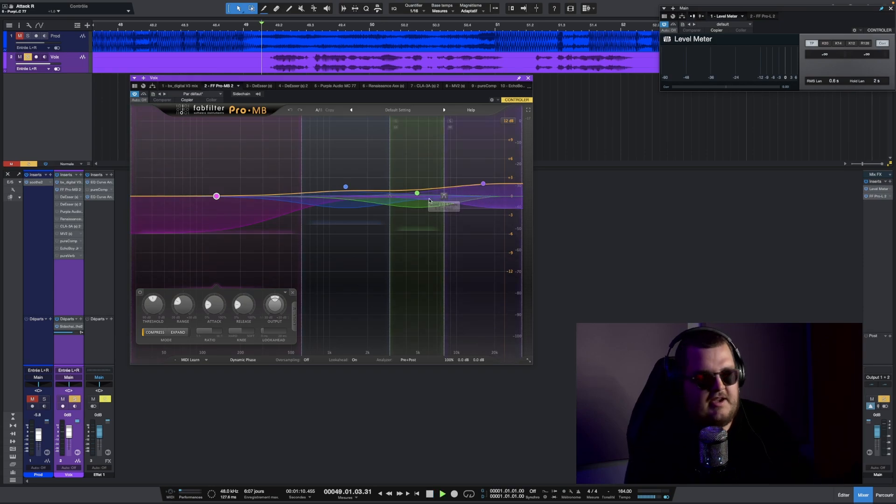
{"action": "key", "text": "space"}
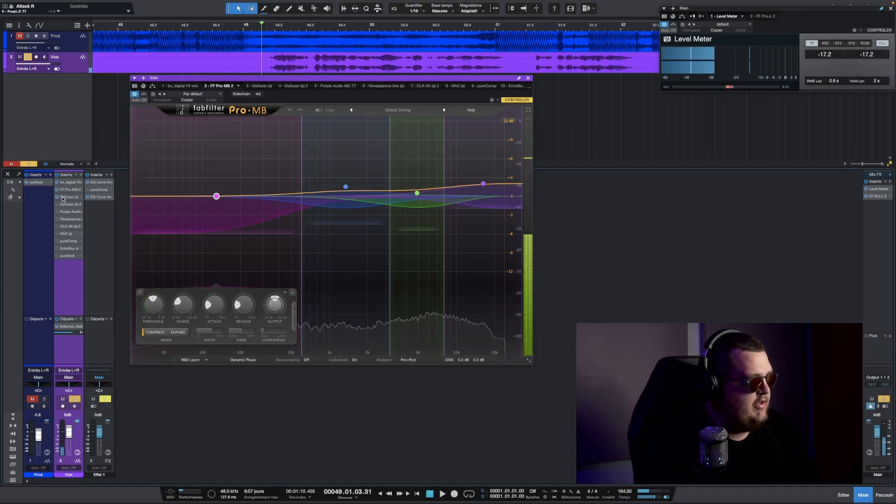
- Audition both DeEsser instances on the vocal chain during playback and close the plug-in window
{"action": "double_click", "coordinate": [63, 198]}
{"action": "key", "text": "space"}
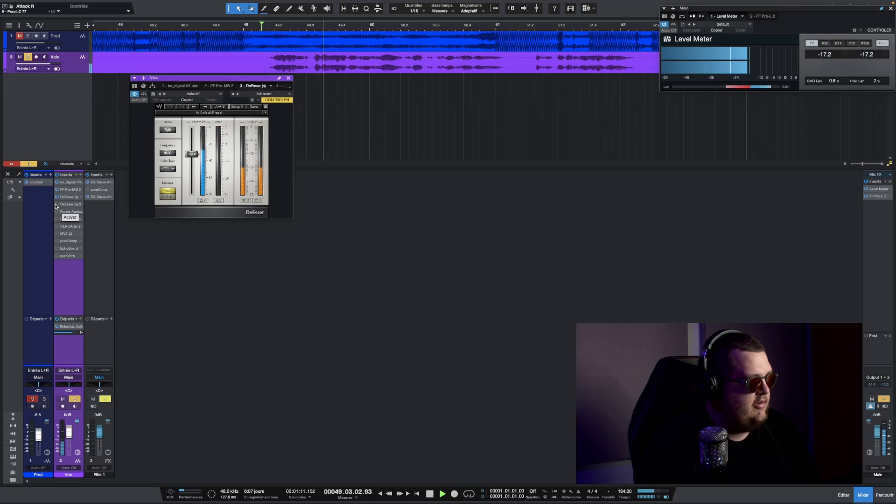
{"action": "double_click", "coordinate": [63, 205]}
{"action": "key", "text": "space"}
{"action": "key", "text": "space"}
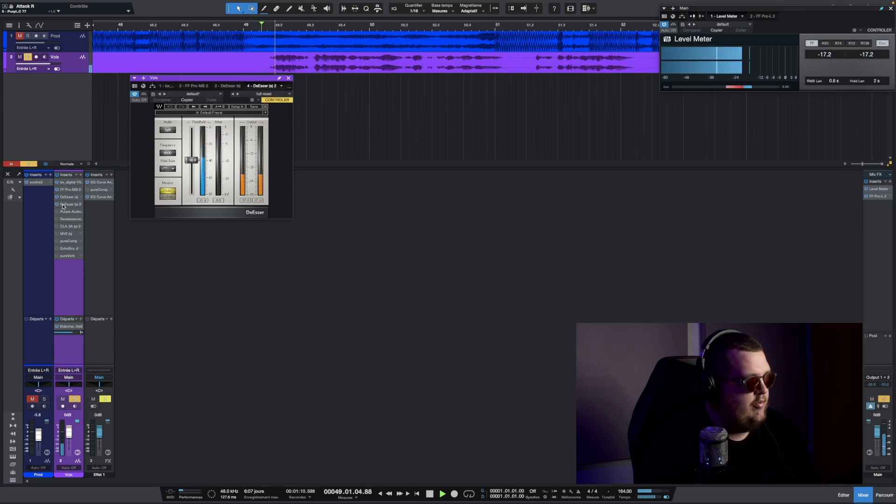
{"action": "key", "text": "space"}
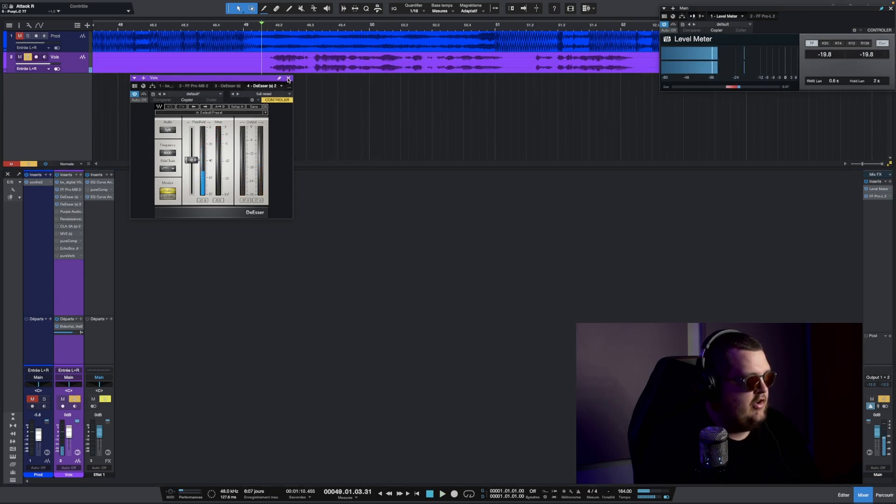
{"action": "left_click", "coordinate": [288, 79]}
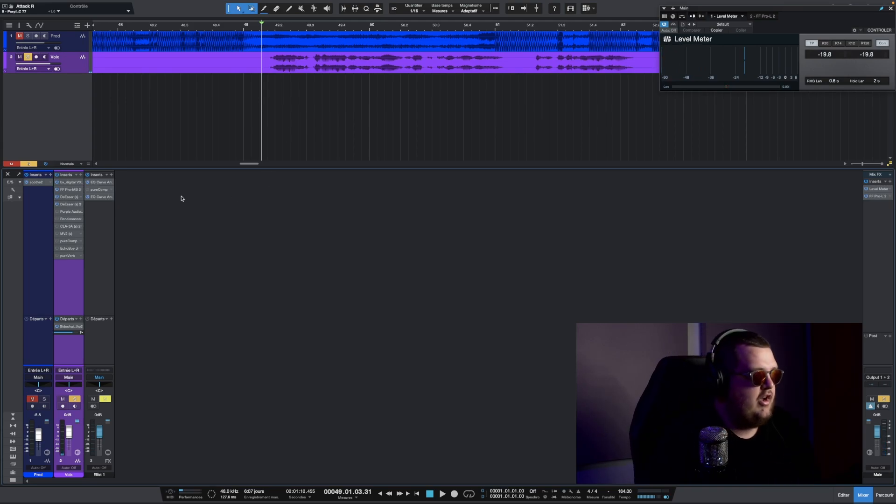
- Open EchoBoy Jr. on the vocal and lower its mix to 9.5 % while listening
{"action": "double_click", "coordinate": [69, 249]}
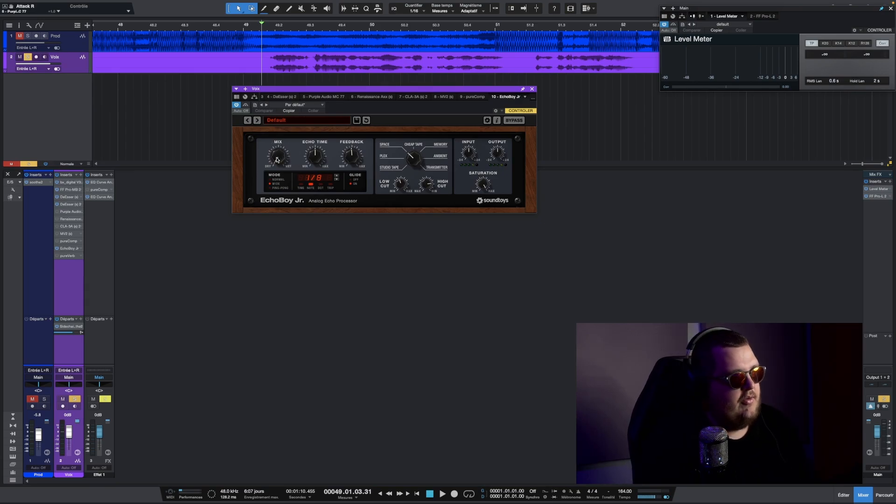
{"action": "left_click_drag", "start_coordinate": [277, 159], "coordinate": [272, 179]}
{"action": "key", "text": "space"}
{"action": "key", "text": "space"}
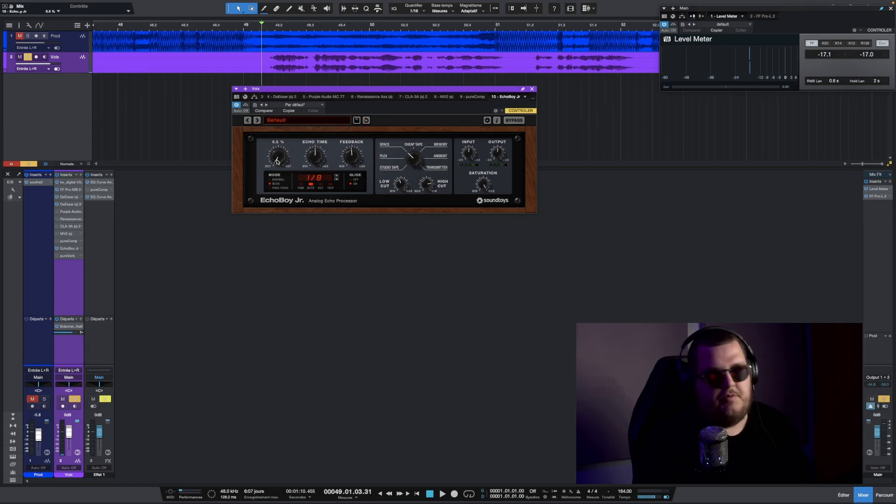
{"action": "key", "text": "space"}
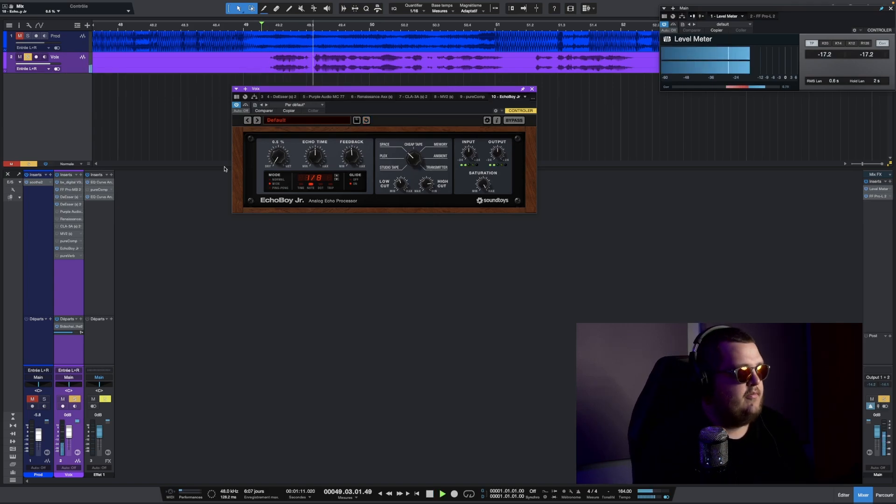
- Open pureVerb on the vocal with the Vocals preset and audition it during playback
{"action": "key", "text": "space"}
{"action": "left_click", "coordinate": [67, 256]}
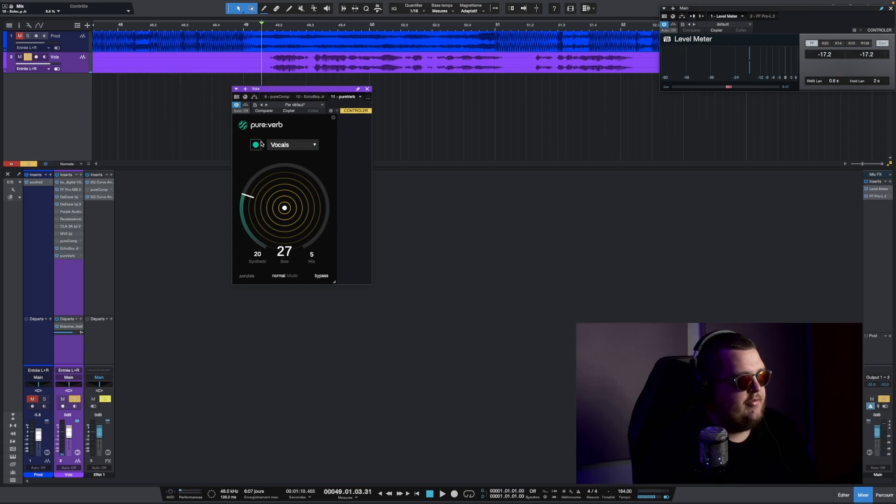
{"action": "left_click", "coordinate": [256, 145]}
{"action": "key", "text": "space"}
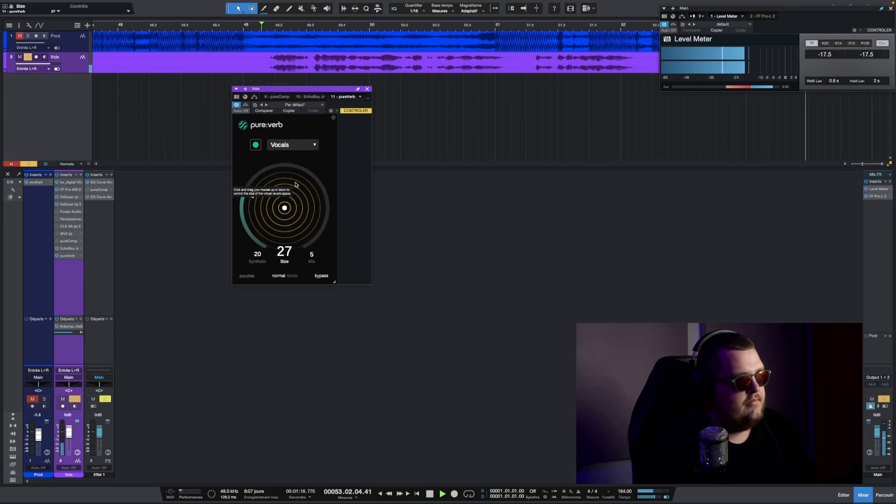
{"action": "key", "text": "space"}
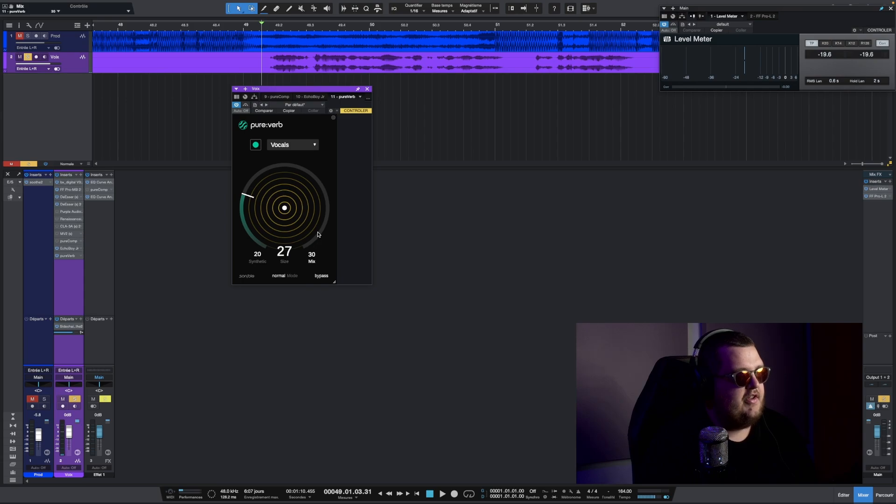
- Raise pureVerb's mix to 56 and listen
{"action": "left_click_drag", "start_coordinate": [319, 238], "coordinate": [328, 221]}
{"action": "key", "text": "space"}
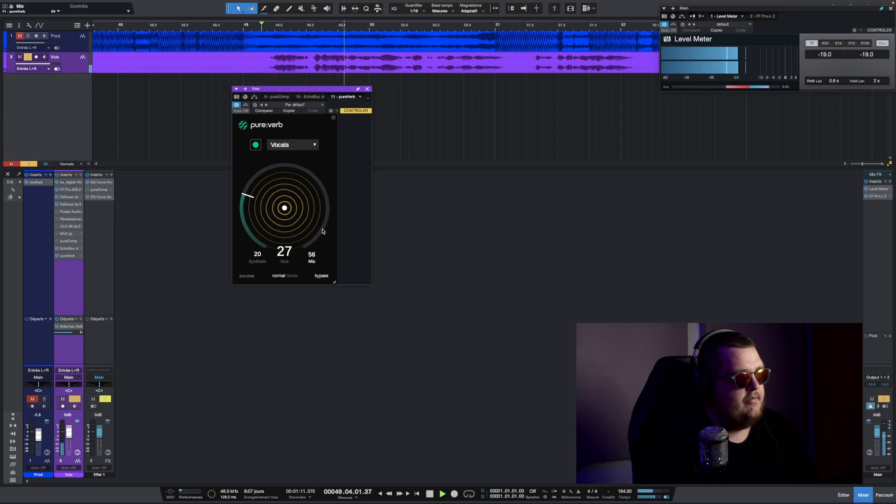
{"action": "key", "text": "space"}
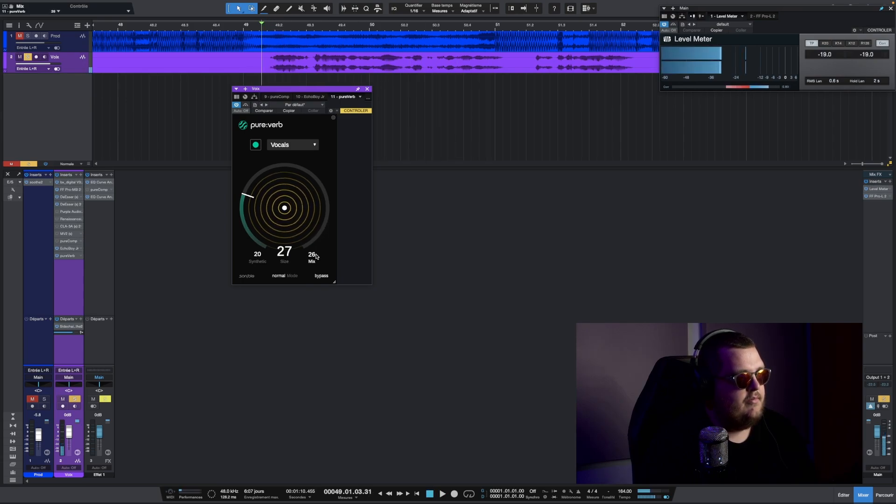
- Return pureVerb's mix to 5 and close its window
{"action": "double_click", "coordinate": [314, 257]}
{"action": "scroll", "coordinate": [313, 258], "scroll_direction": "down", "scroll_amount": 5}
{"action": "scroll", "coordinate": [313, 259], "scroll_direction": "down", "scroll_amount": 1}
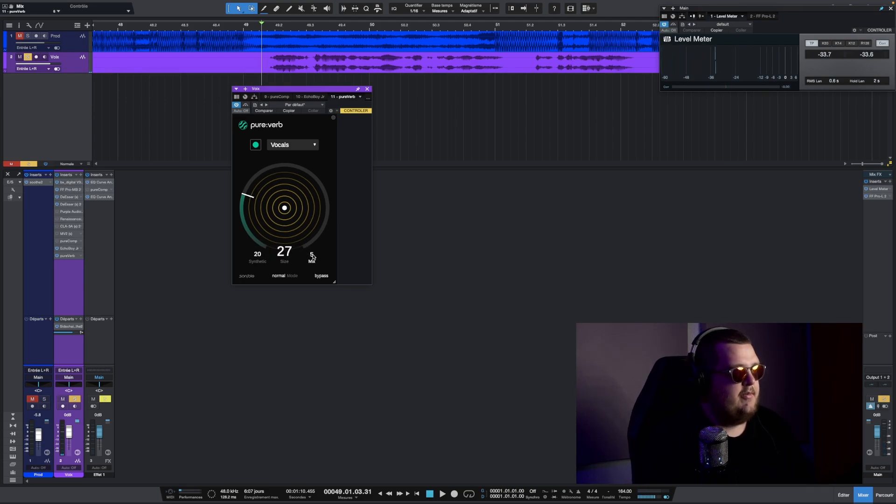
{"action": "left_click", "coordinate": [368, 91]}
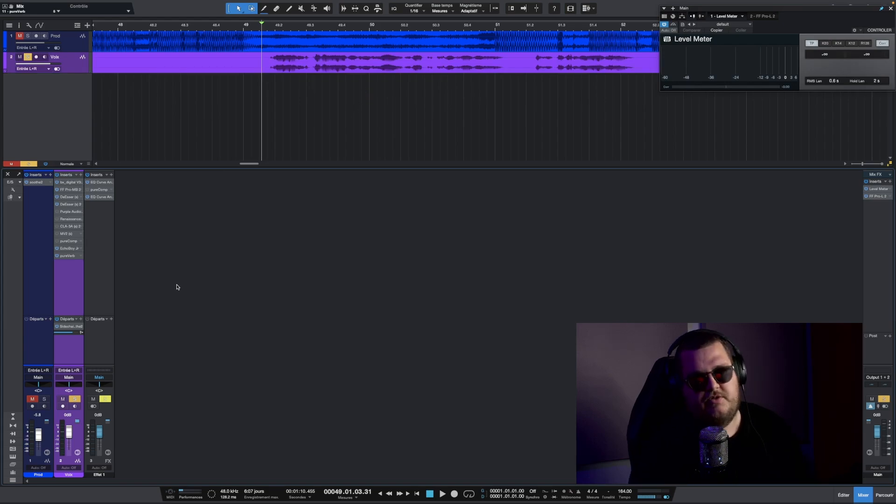
- Open the Purple Audio MC77 compressor on the vocal and turn up the left channel's release
{"action": "left_click", "coordinate": [70, 212]}
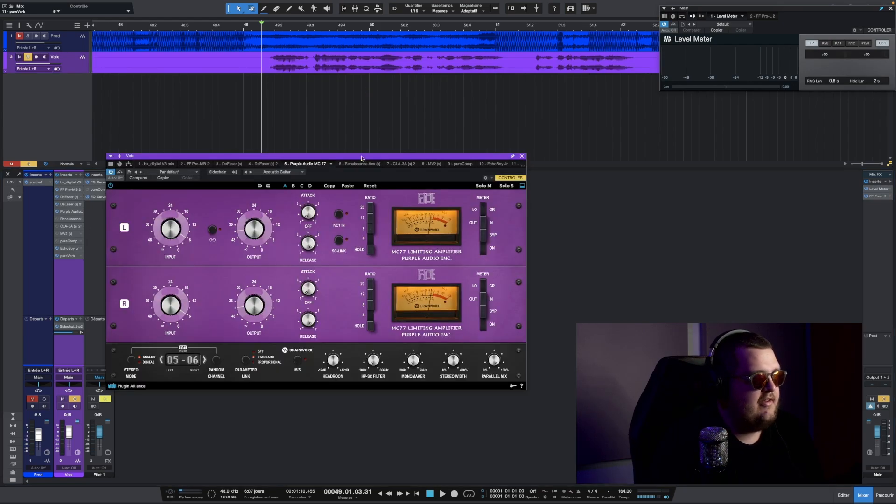
{"action": "left_click_drag", "start_coordinate": [372, 156], "coordinate": [339, 87]}
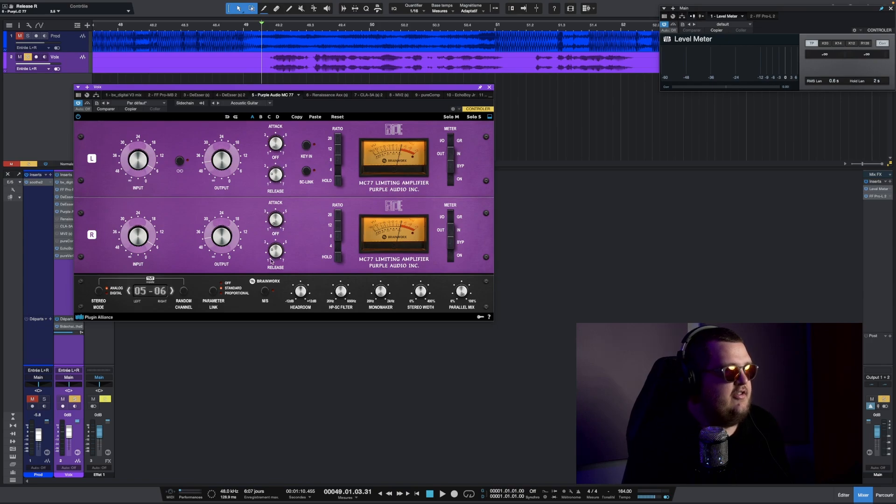
{"action": "left_click_drag", "start_coordinate": [275, 174], "coordinate": [284, 183]}
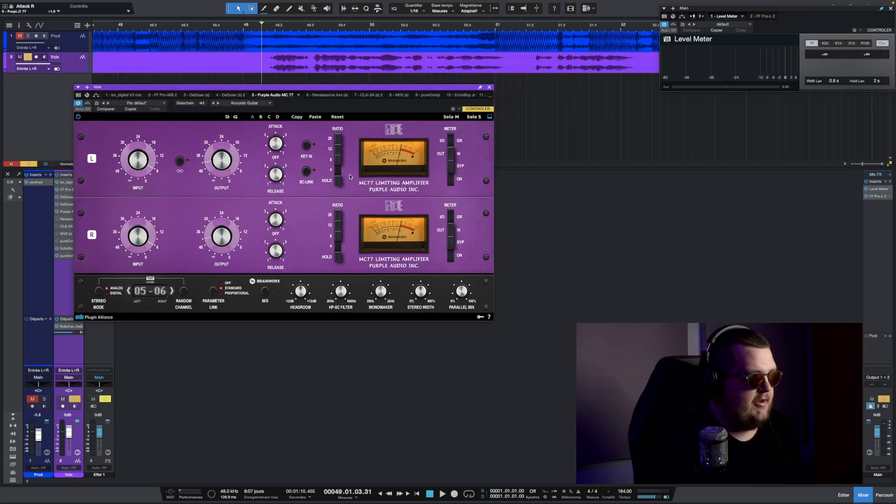
- Try the MC77's ratio settings, including all-buttons mode, and set the ratio to 4
{"action": "left_click", "coordinate": [340, 157]}
{"action": "left_click", "coordinate": [338, 148]}
{"action": "left_click", "coordinate": [338, 139]}
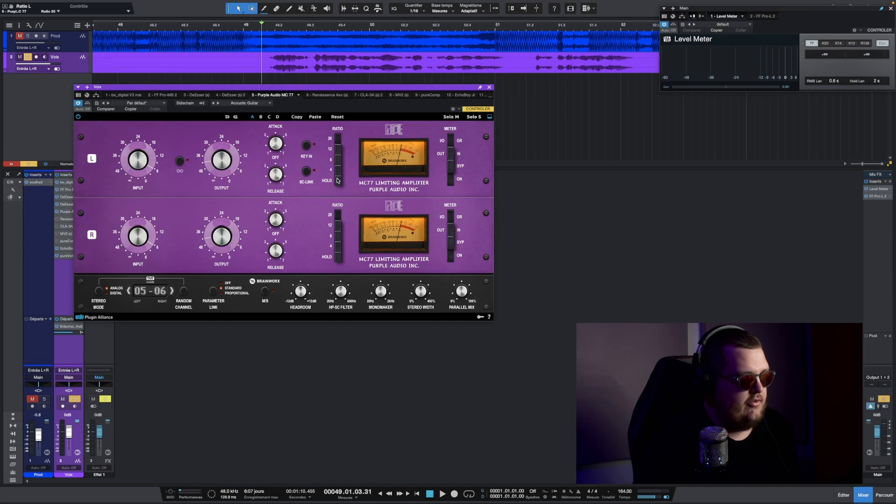
{"action": "left_click", "coordinate": [337, 179]}
{"action": "left_click", "coordinate": [337, 170]}
{"action": "left_click", "coordinate": [338, 160]}
{"action": "left_click", "coordinate": [338, 149]}
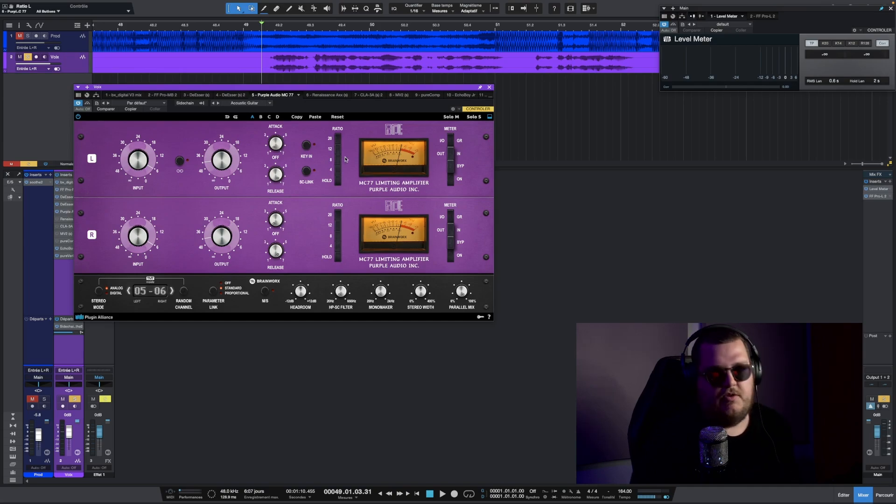
{"action": "left_click", "coordinate": [338, 157]}
{"action": "left_click", "coordinate": [338, 148]}
{"action": "left_click", "coordinate": [338, 139]}
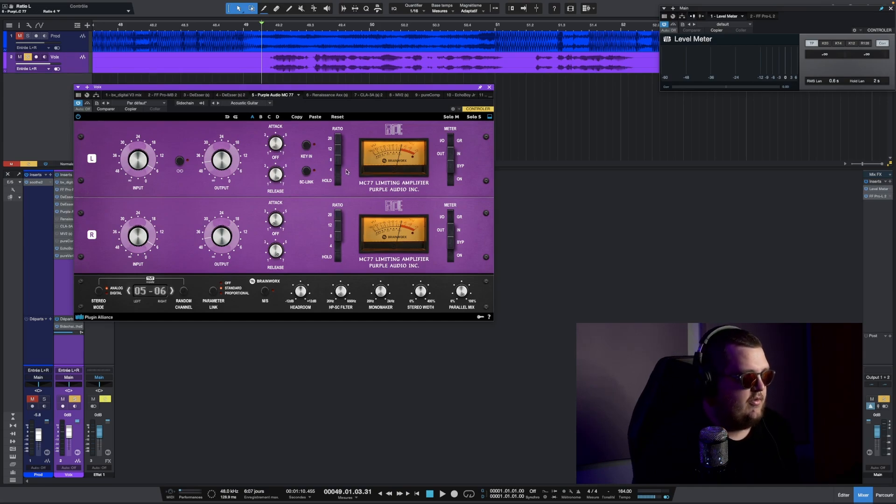
{"action": "left_click", "coordinate": [338, 181]}
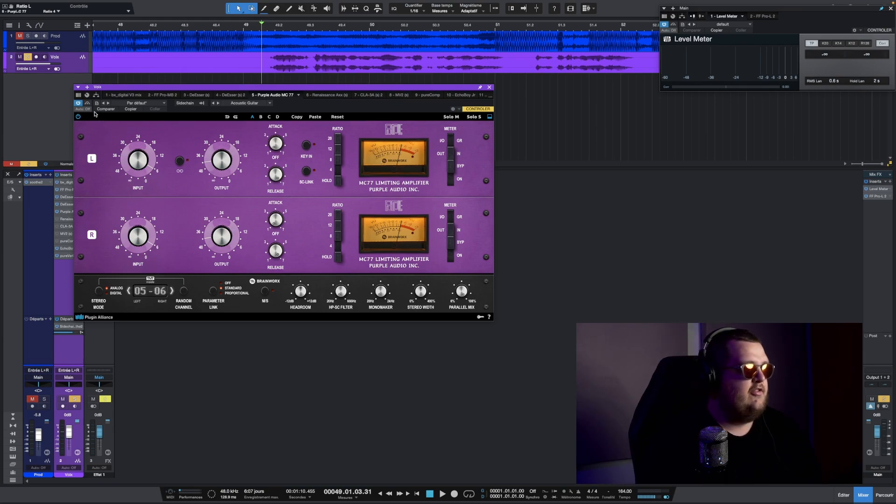
- Toggle the MC77's bypass during playback to compare the compressed and uncompressed vocal
{"action": "left_click", "coordinate": [850, 64]}
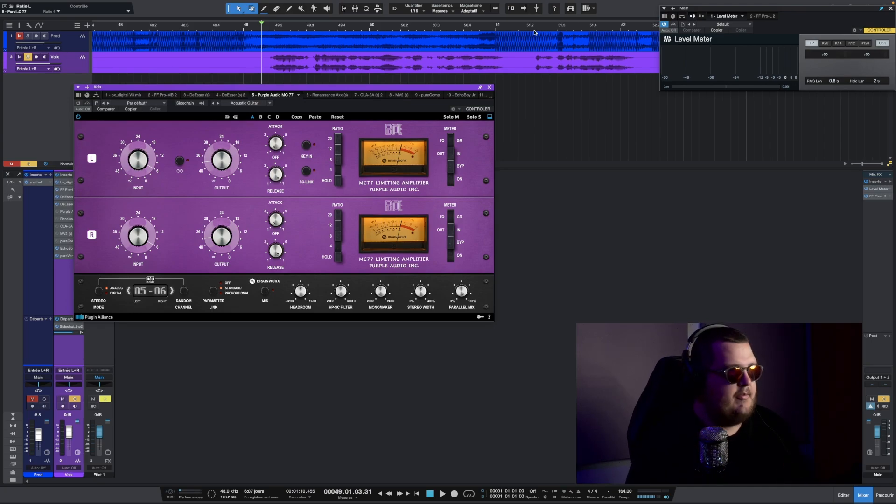
{"action": "key", "text": "space"}
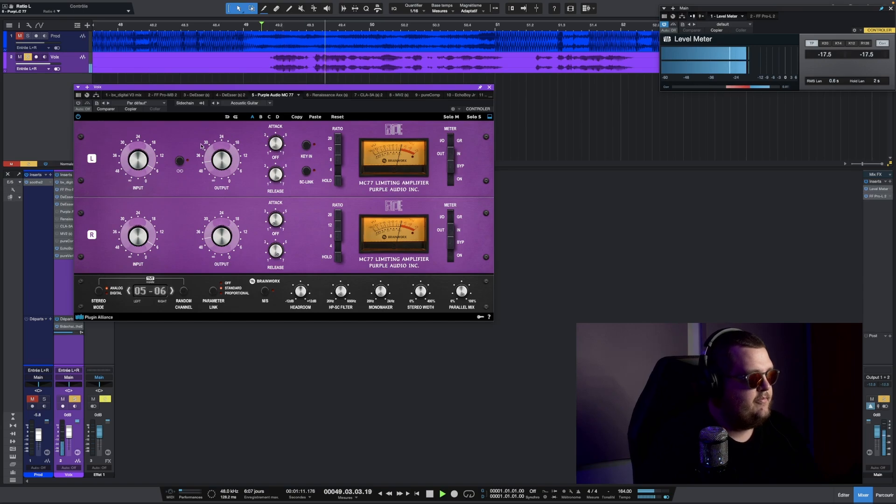
{"action": "key", "text": "space"}
{"action": "left_click", "coordinate": [78, 104]}
{"action": "key", "text": "space"}
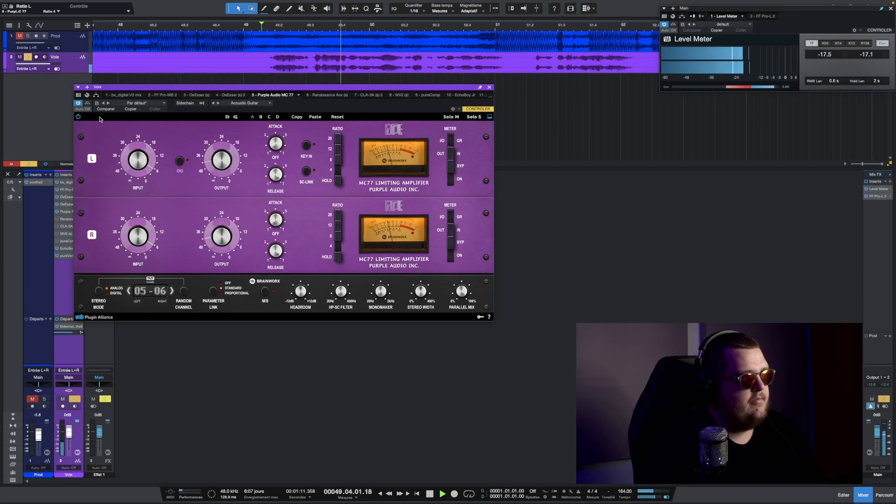
{"action": "key", "text": "space"}
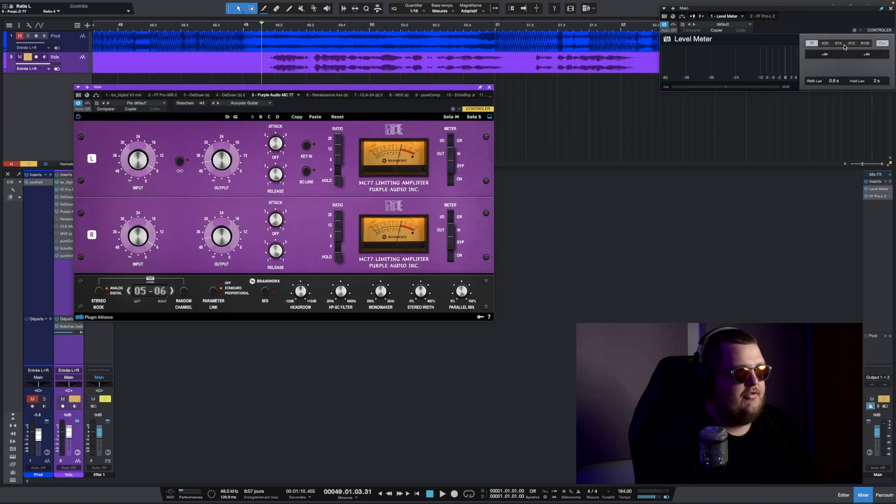
- Play the vocal again with the MC77 switched off and on to hear how much it compresses
{"action": "left_click", "coordinate": [78, 103]}
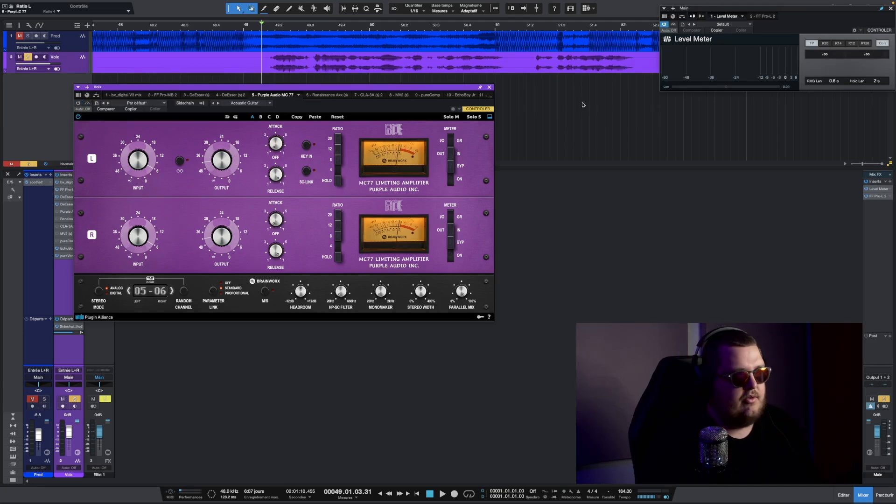
{"action": "key", "text": "space"}
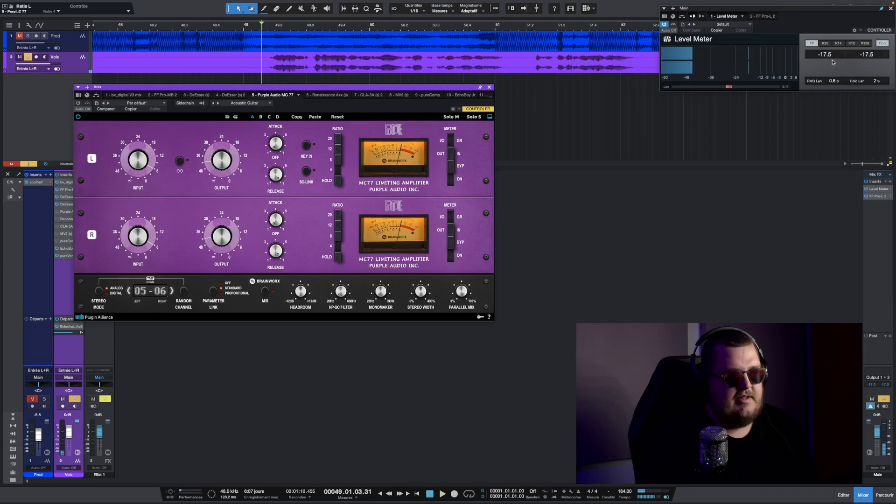
{"action": "left_click", "coordinate": [78, 104]}
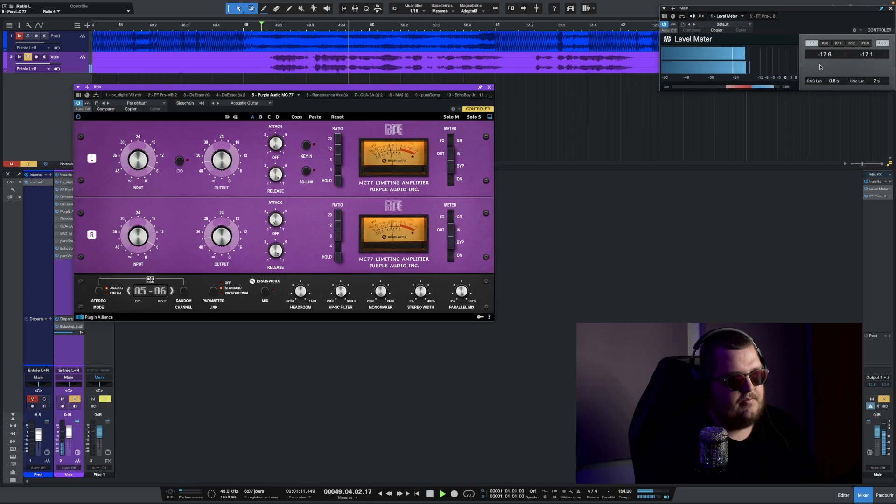
{"action": "key", "text": "space"}
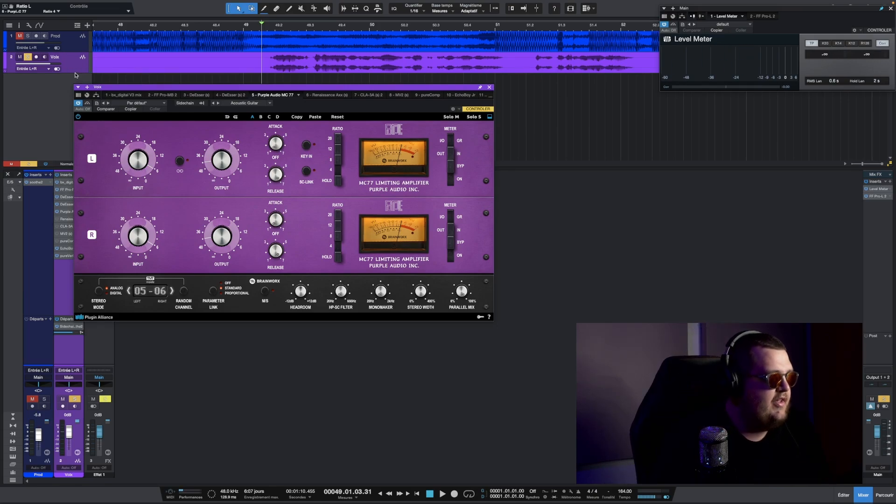
- Enlarge the vocal track, move the MC77 window below it, and zoom in on the vocal waveform
{"action": "left_click_drag", "start_coordinate": [79, 73], "coordinate": [155, 121]}
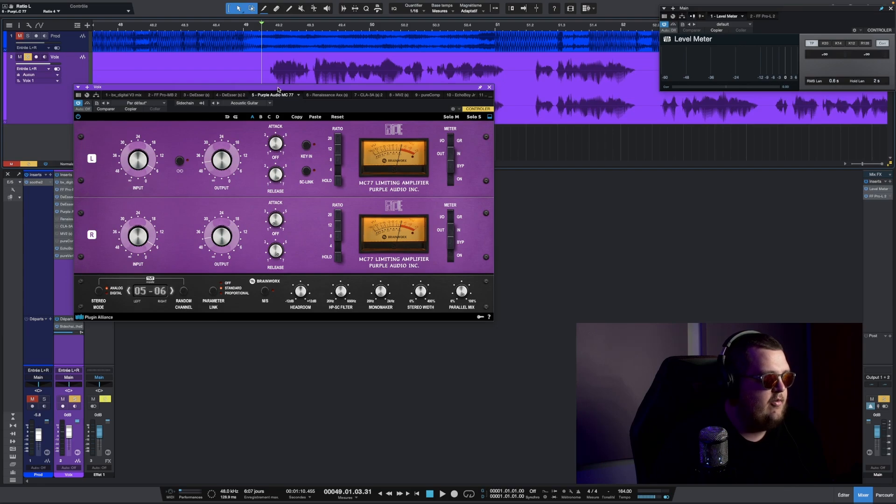
{"action": "left_click_drag", "start_coordinate": [277, 90], "coordinate": [264, 182]}
{"action": "left_click_drag", "start_coordinate": [250, 24], "coordinate": [58, 162]}
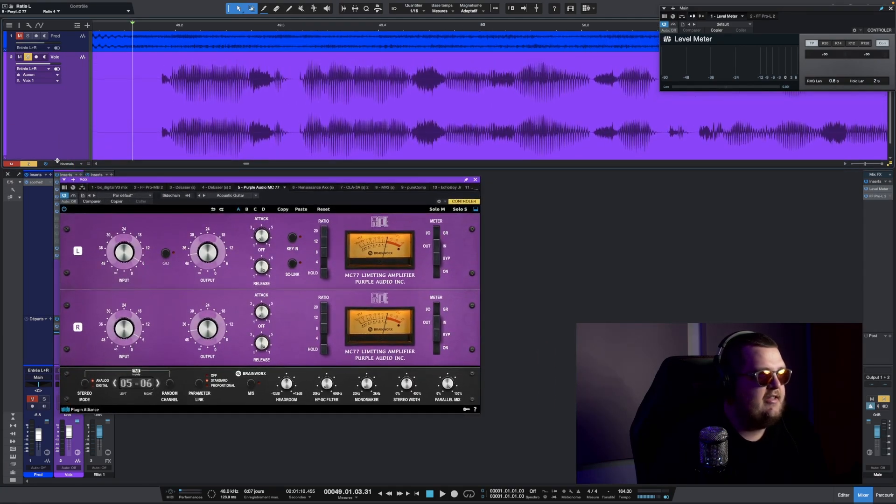
{"action": "scroll", "coordinate": [381, 30], "scroll_direction": "down", "scroll_amount": 3}
{"action": "scroll", "coordinate": [380, 32], "scroll_direction": "down", "scroll_amount": 3}
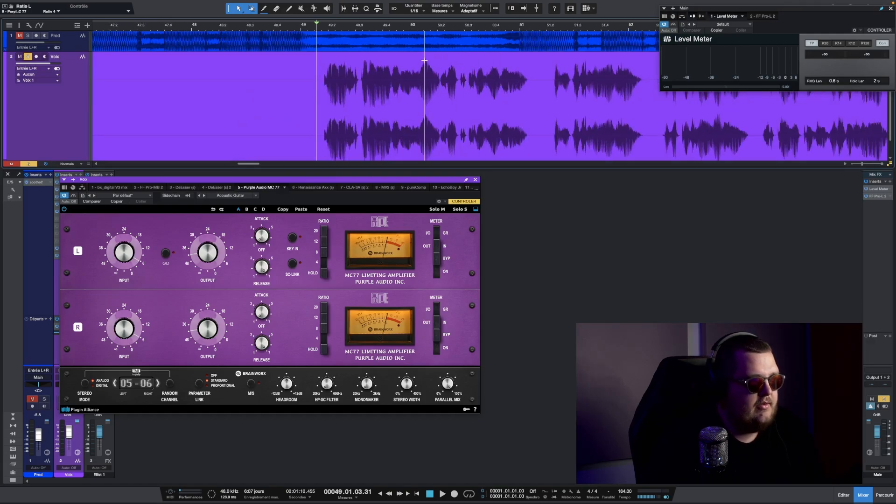
{"action": "scroll", "coordinate": [431, 30], "scroll_direction": "up", "scroll_amount": 5}
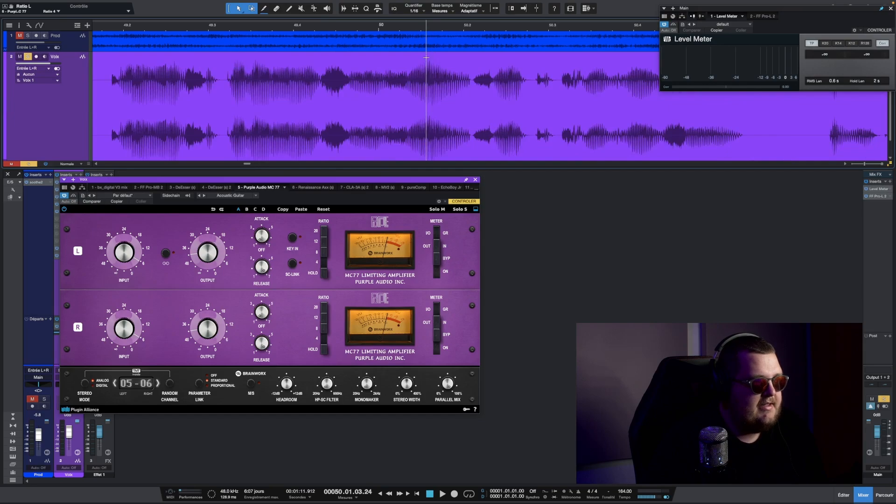
{"action": "scroll", "coordinate": [431, 32], "scroll_direction": "down", "scroll_amount": 3}
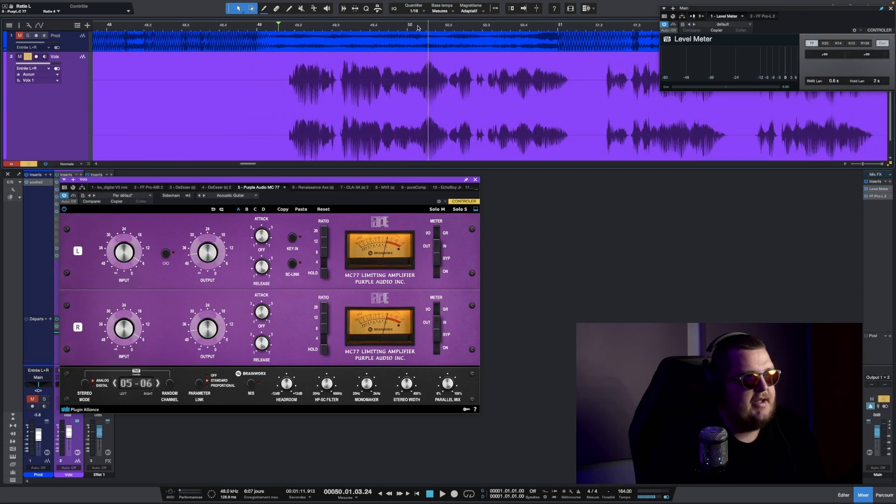
{"action": "left_click", "coordinate": [418, 28]}
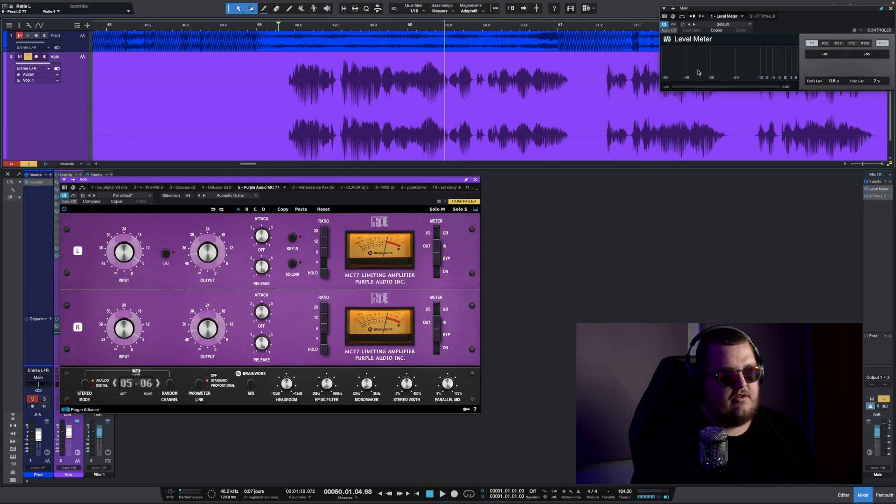
- Audition the zoomed vocal passage while toggling the MC77 bypass
{"action": "mouse_move", "coordinate": [776, 59]}
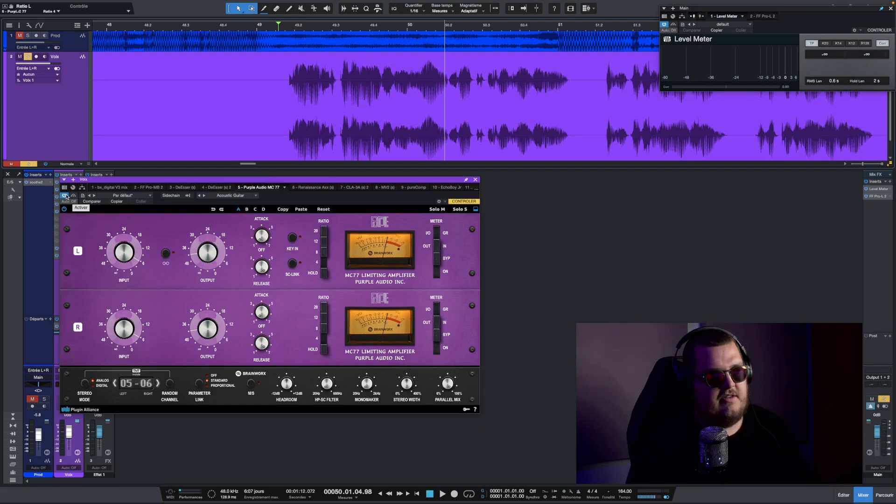
{"action": "key", "text": "space"}
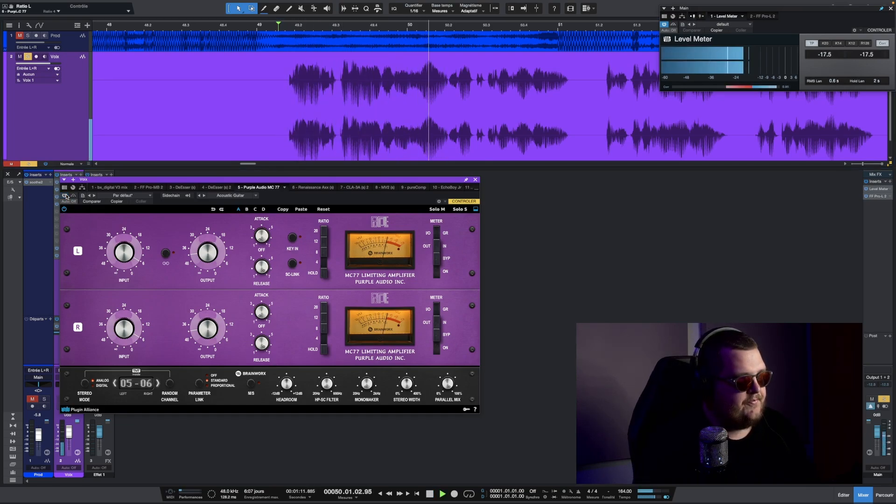
{"action": "left_click", "coordinate": [66, 197]}
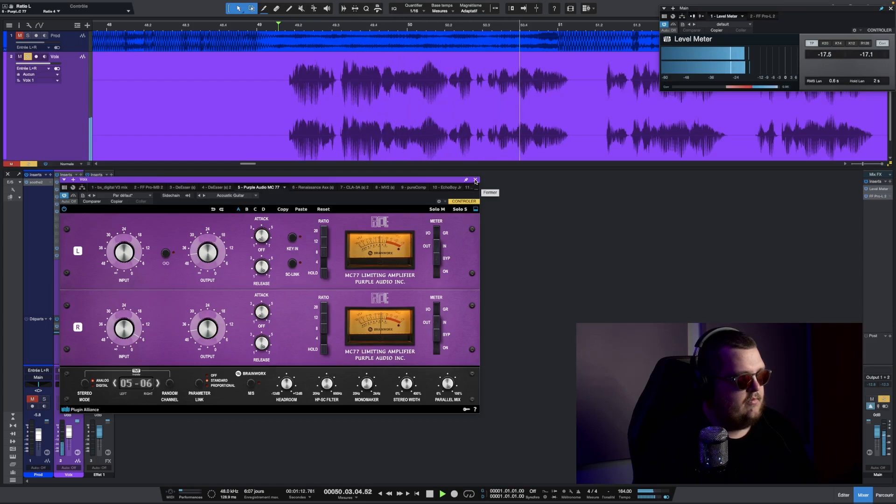
{"action": "key", "text": "space"}
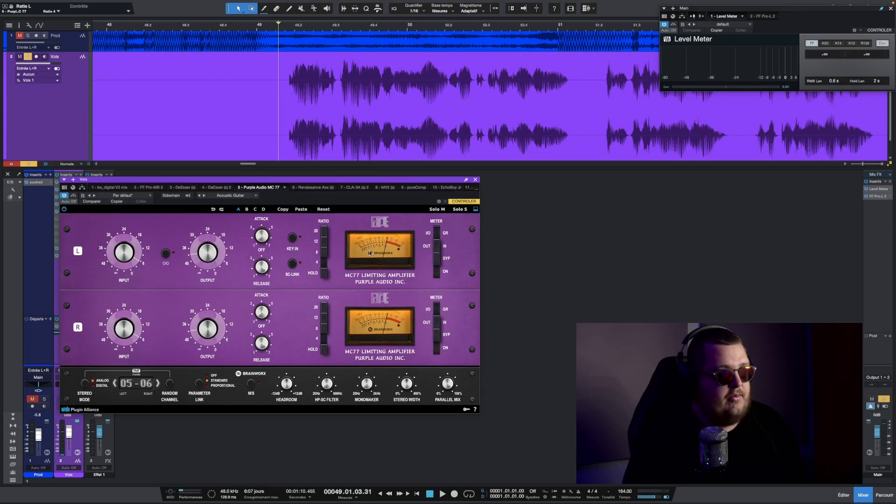
- Switch the MC77 ratio to 8, then engage all ratio buttons, auditioning each during playback
{"action": "left_click", "coordinate": [322, 252]}
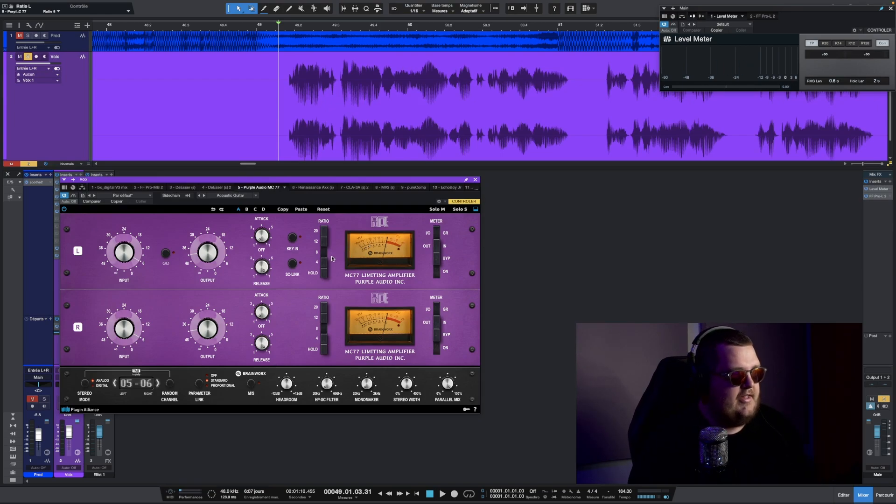
{"action": "key", "text": "space"}
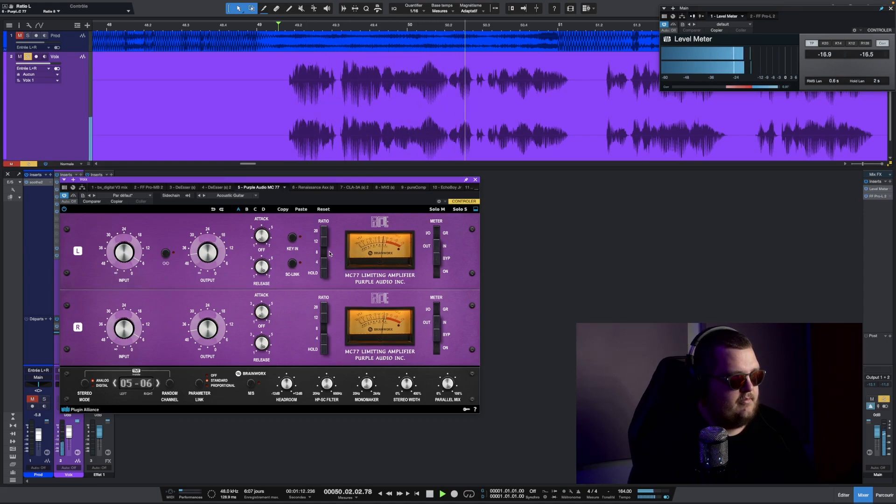
{"action": "key", "text": "space"}
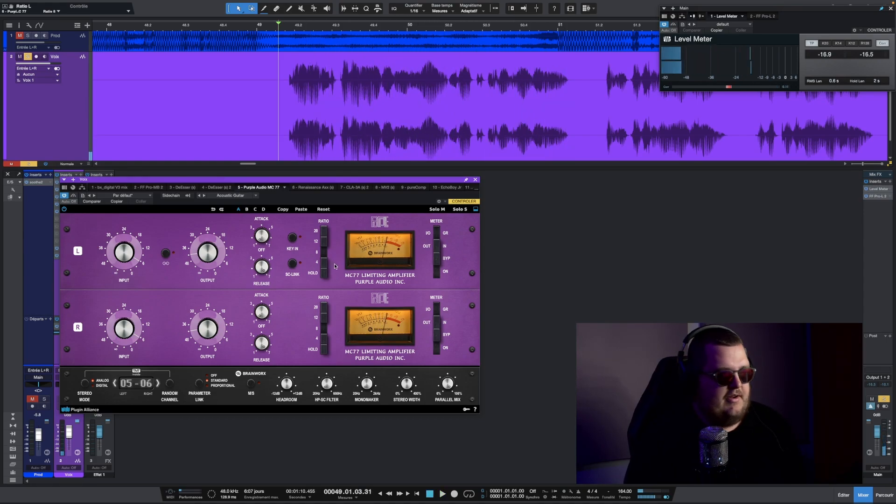
{"action": "left_click", "coordinate": [324, 273]}
{"action": "left_click", "coordinate": [325, 263]}
{"action": "left_click", "coordinate": [324, 242]}
{"action": "left_click", "coordinate": [325, 233]}
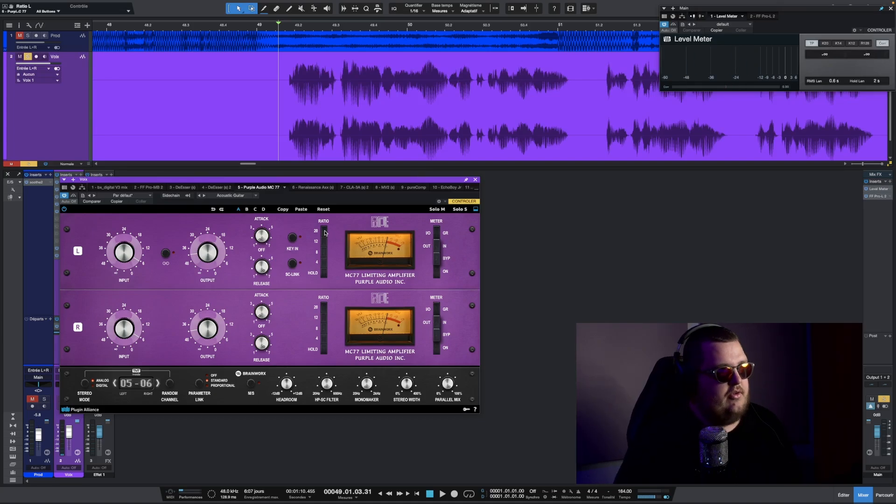
{"action": "key", "text": "space"}
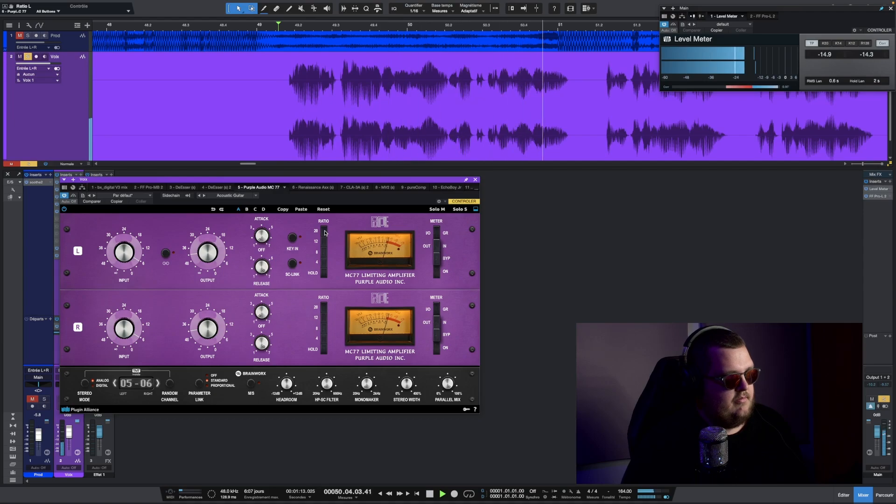
{"action": "key", "text": "space"}
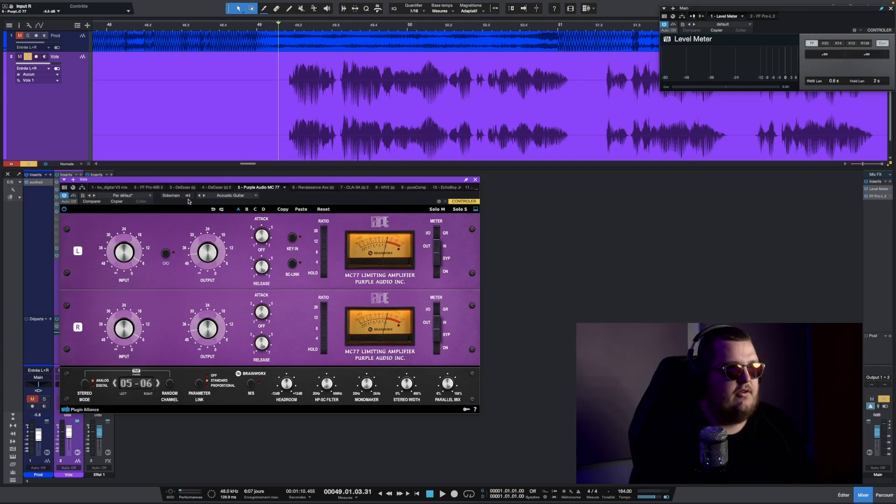
- Close the MC77 window and open the Renaissance Axx compressor on the vocal
{"action": "left_click_drag", "start_coordinate": [273, 181], "coordinate": [241, 162]}
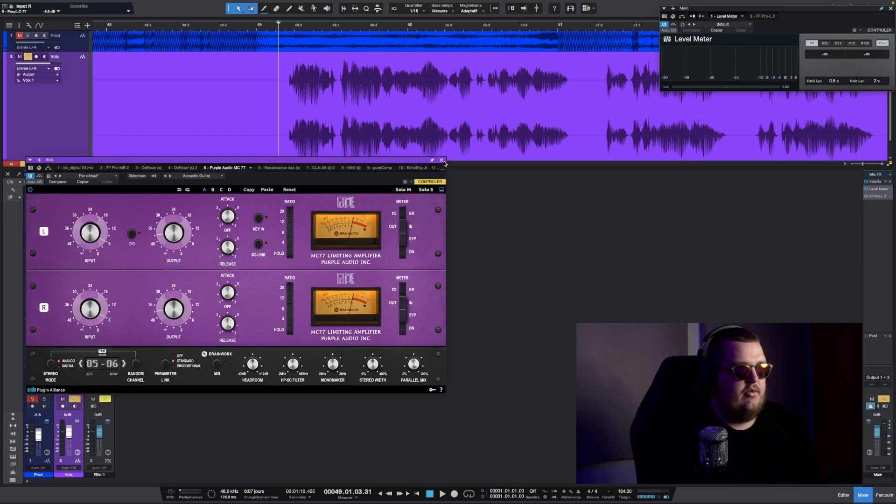
{"action": "left_click", "coordinate": [441, 160]}
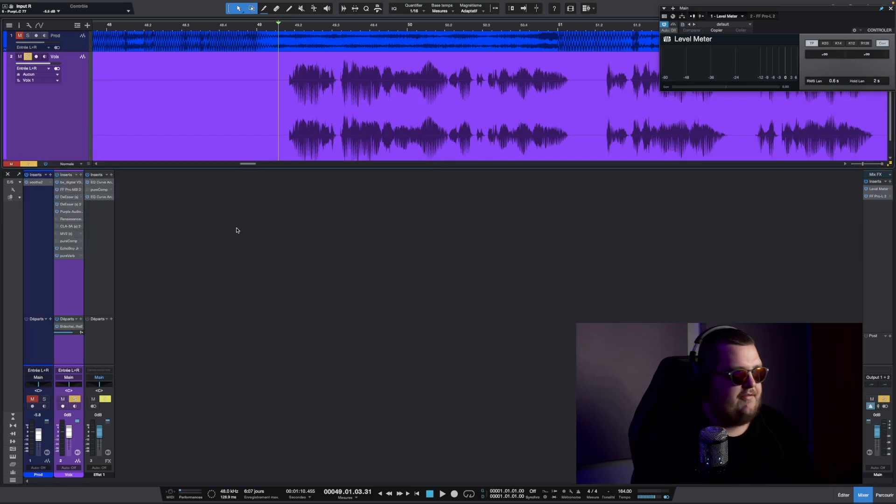
{"action": "left_click", "coordinate": [69, 219]}
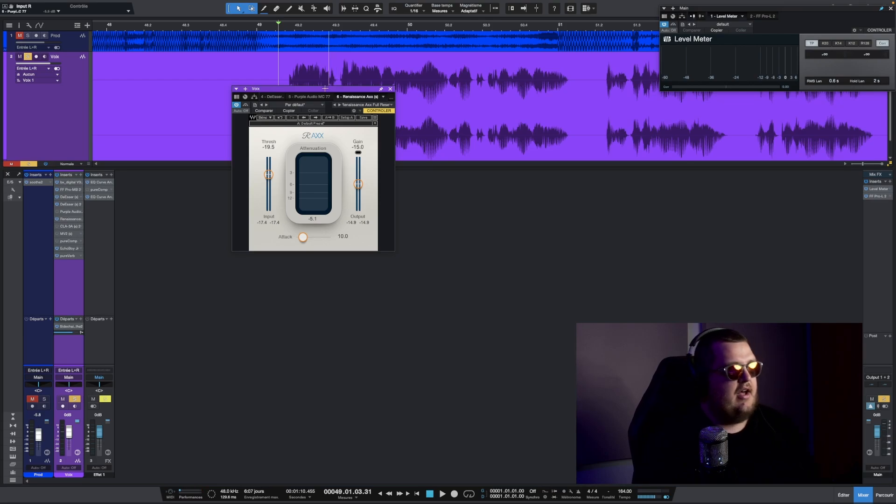
{"action": "left_click_drag", "start_coordinate": [325, 89], "coordinate": [298, 87]}
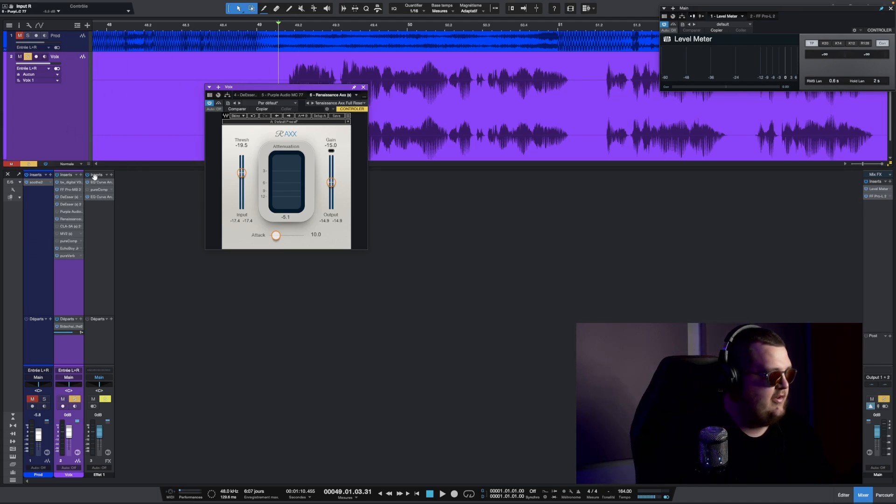
- Try adding RVox to the vocal chain with about -16.9 compression, then remove it
{"action": "left_click", "coordinate": [81, 175]}
{"action": "type", "text": "rvox"}
{"action": "double_click", "coordinate": [101, 223]}
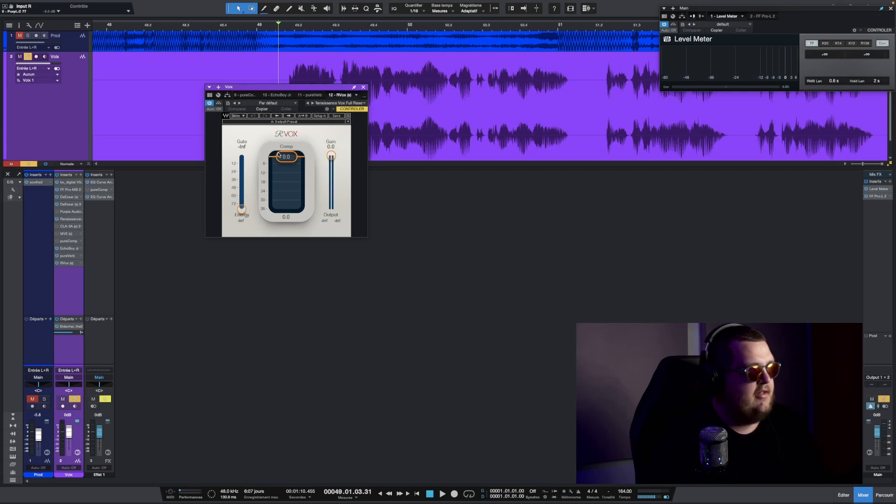
{"action": "left_click_drag", "start_coordinate": [278, 155], "coordinate": [334, 182]}
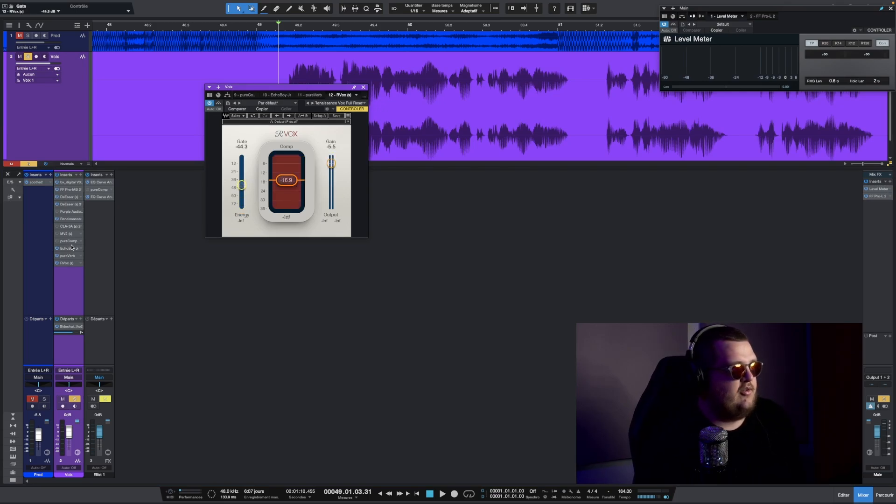
{"action": "right_click", "coordinate": [78, 263]}
{"action": "left_click", "coordinate": [112, 335]}
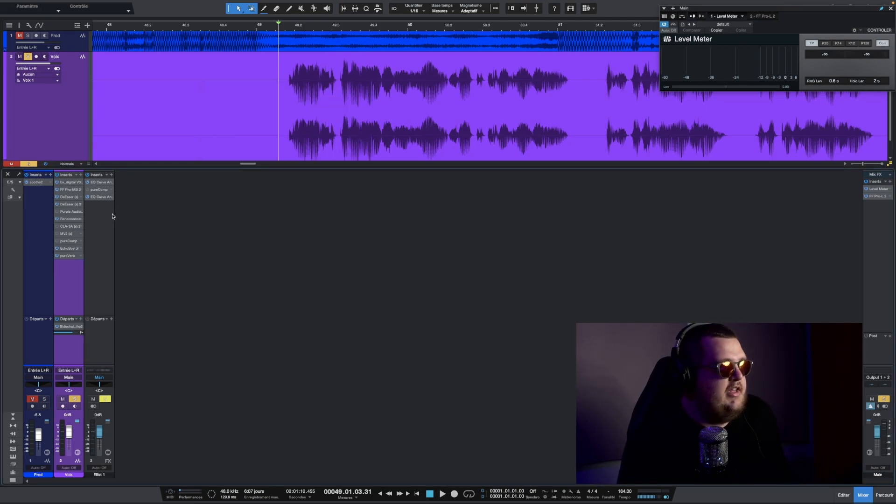
- Reopen the Renaissance Axx and compare it bypassed and active during playback
{"action": "left_click", "coordinate": [68, 219]}
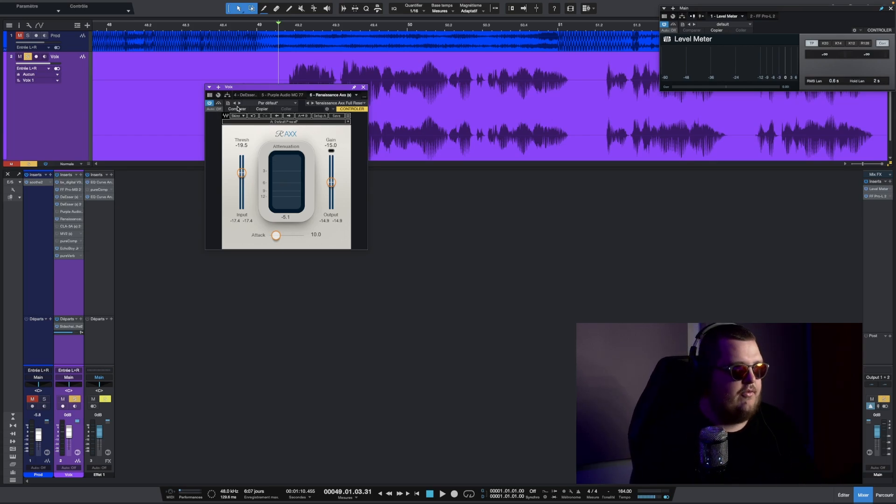
{"action": "key", "text": "space"}
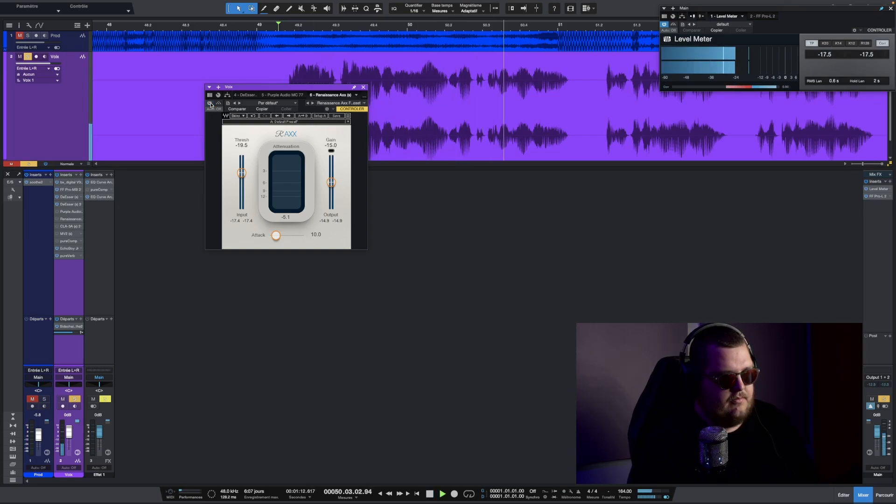
{"action": "key", "text": "space"}
{"action": "left_click", "coordinate": [210, 103]}
{"action": "key", "text": "space"}
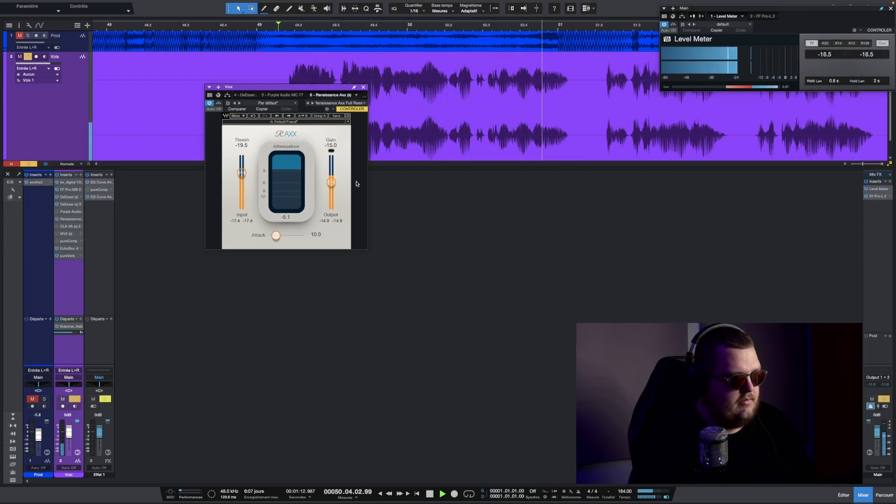
{"action": "key", "text": "space"}
- Set the Renaissance Axx output gain to -16.0 and compare it bypassed and active during playback
{"action": "left_click_drag", "start_coordinate": [331, 183], "coordinate": [331, 183]}
{"action": "key", "text": "space"}
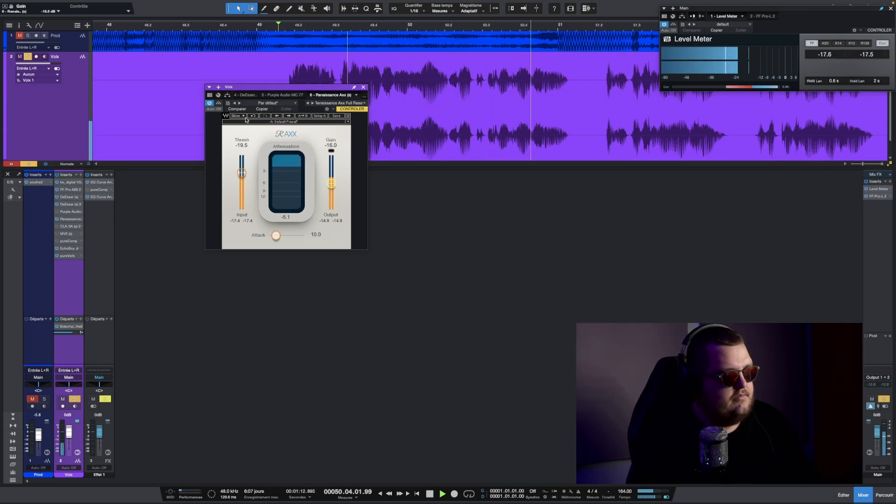
{"action": "left_click", "coordinate": [209, 103]}
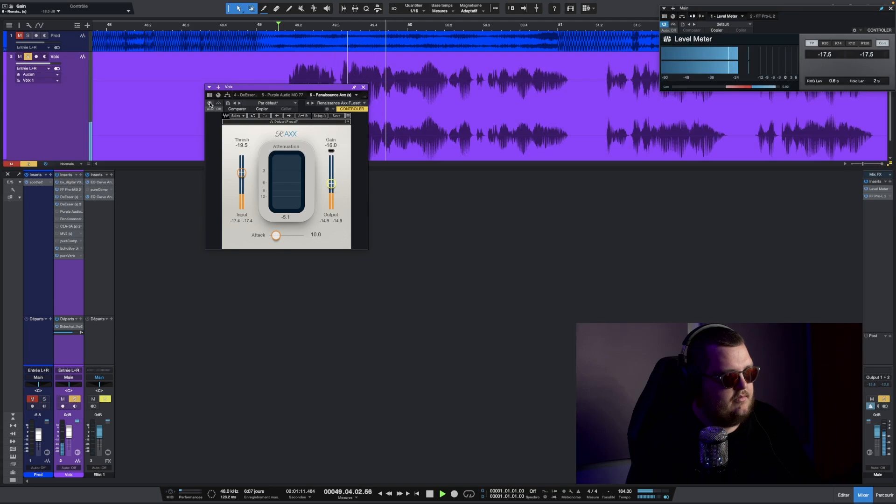
{"action": "left_click", "coordinate": [210, 103]}
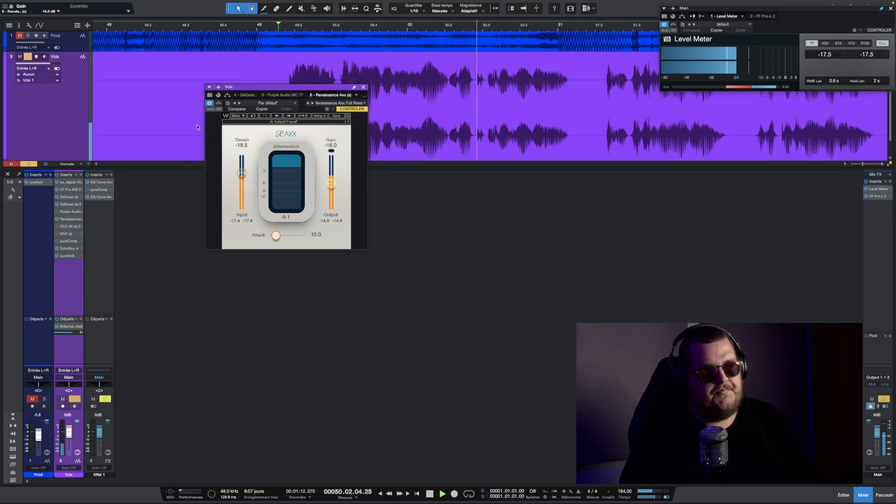
{"action": "key", "text": "space"}
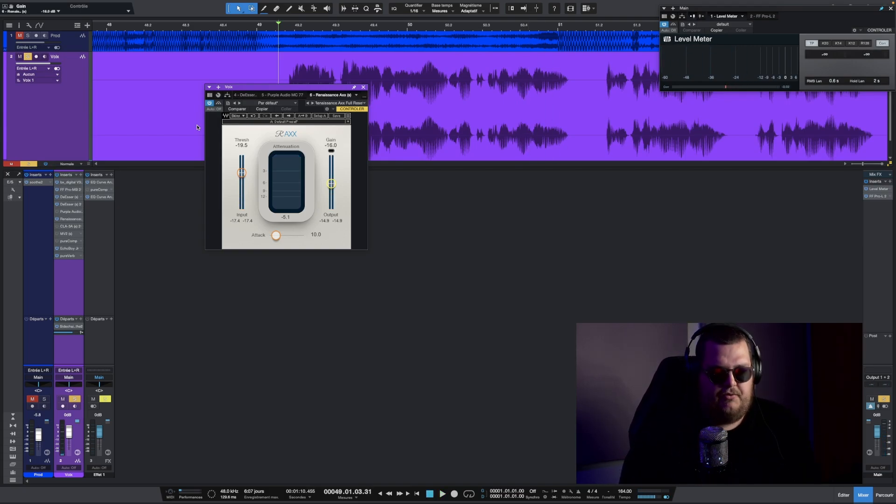
- Set the Renaissance Axx attack to 5.00 on the vocal
{"action": "left_click", "coordinate": [74, 212]}
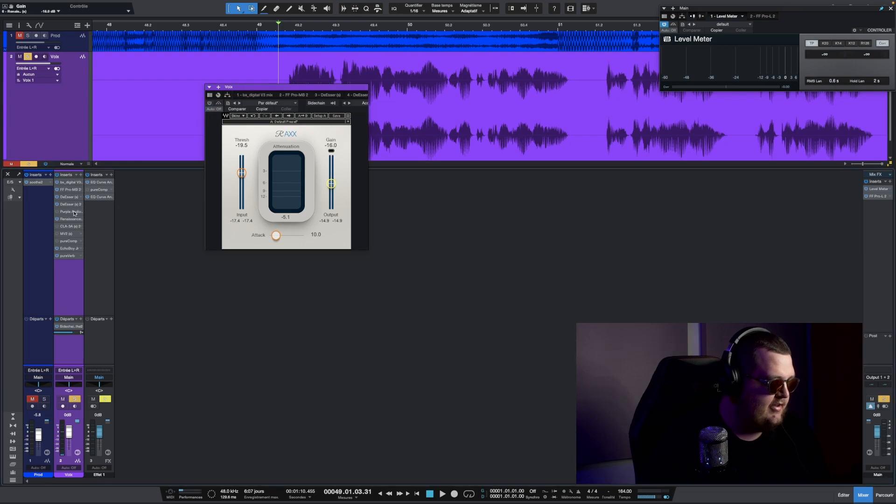
{"action": "left_click", "coordinate": [81, 218]}
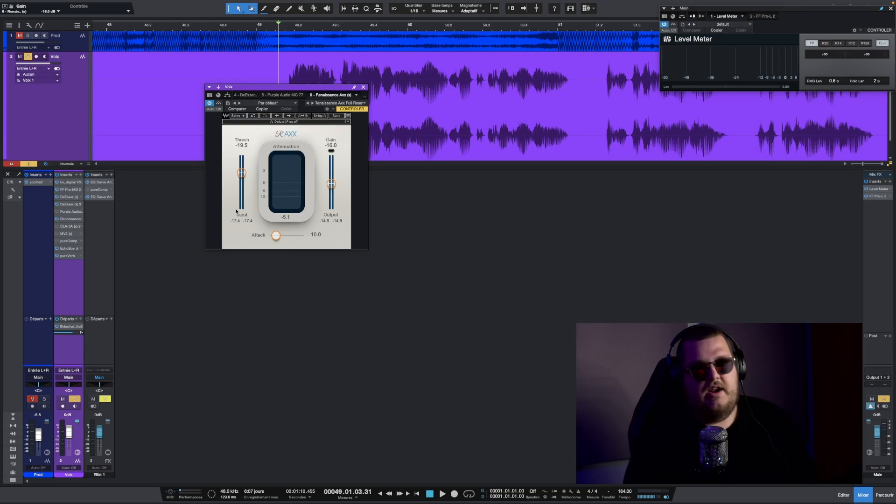
{"action": "left_click", "coordinate": [277, 236]}
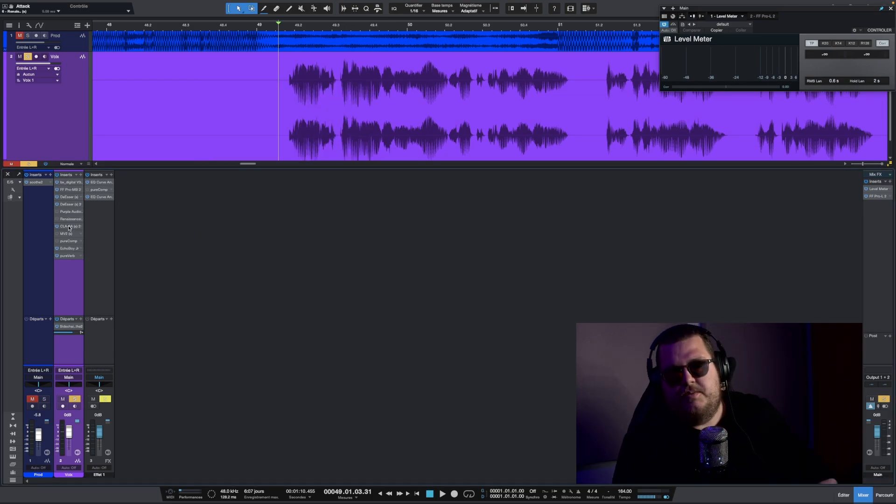
- Open the CLA-3A on the vocal, reposition its window, and switch its mode to Limit and back to Comp
{"action": "left_click", "coordinate": [69, 227]}
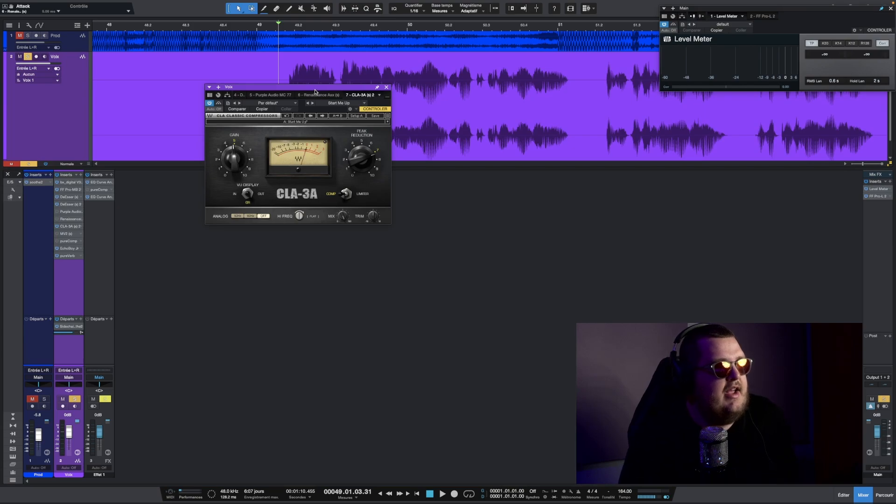
{"action": "left_click_drag", "start_coordinate": [315, 91], "coordinate": [260, 133]}
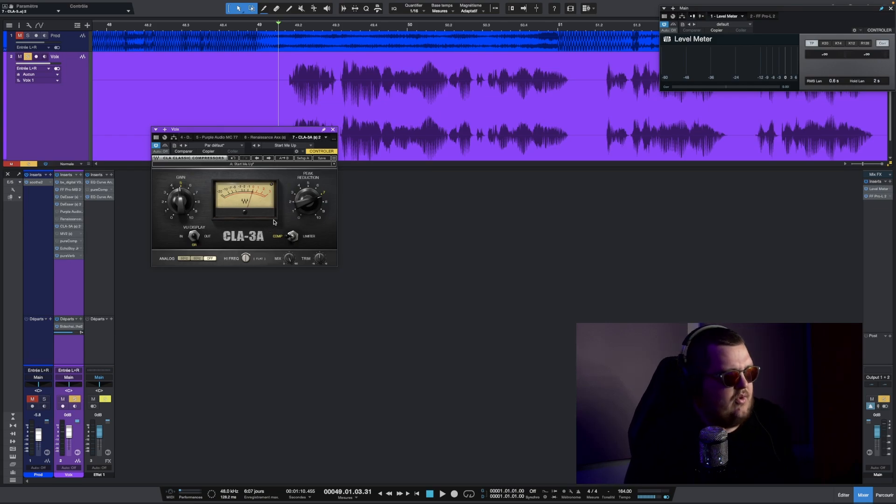
{"action": "left_click", "coordinate": [292, 236]}
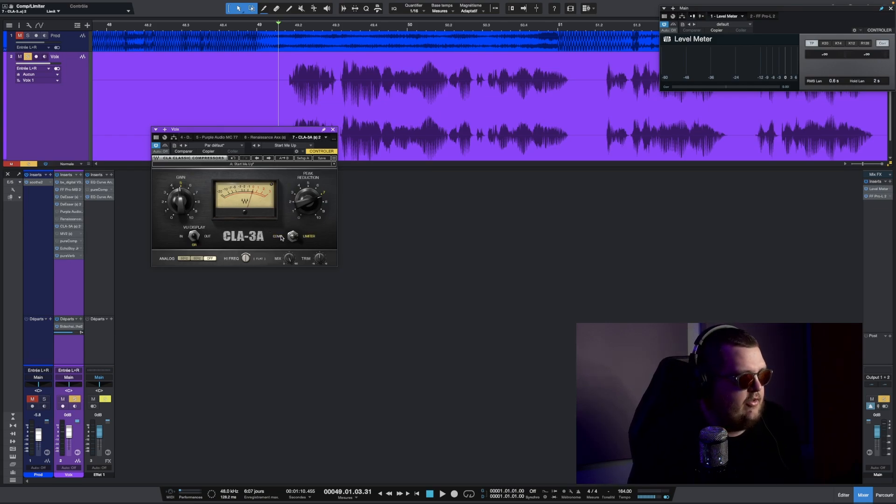
{"action": "left_click", "coordinate": [284, 236]}
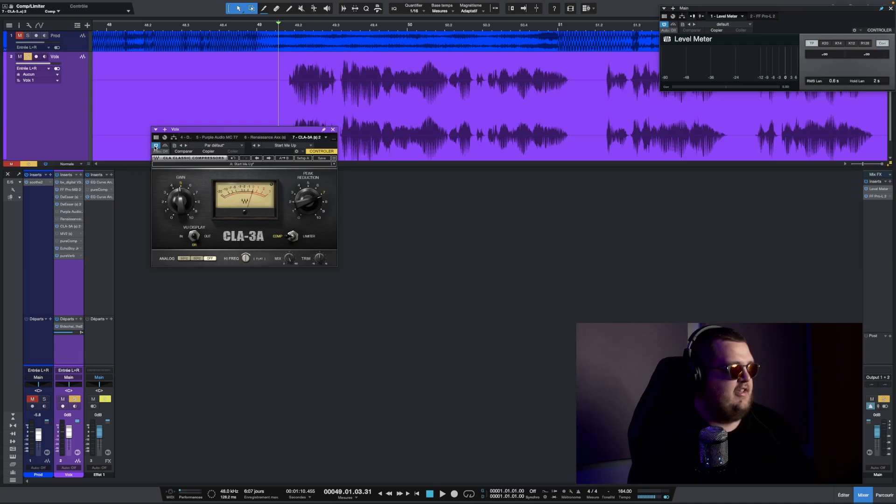
- Play the vocal passage to audition the CLA-3A compression and its gain and peak reduction settings
{"action": "key", "text": "space"}
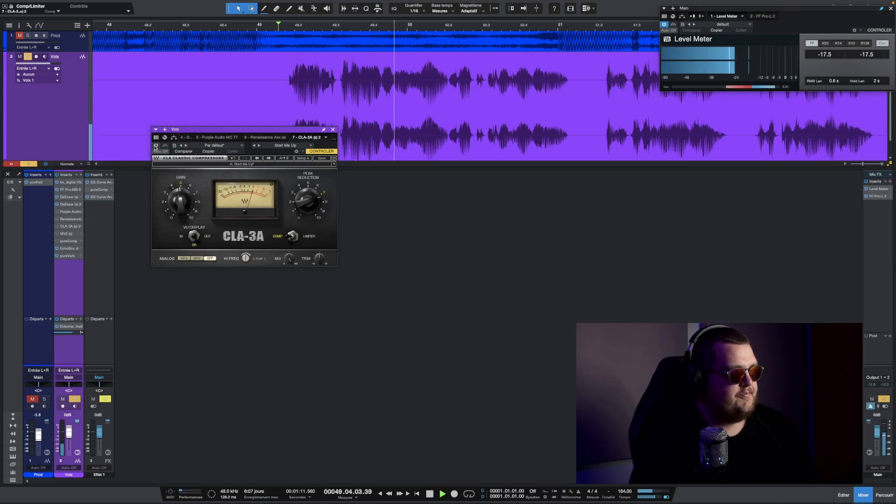
{"action": "key", "text": "space"}
{"action": "key", "text": "space"}
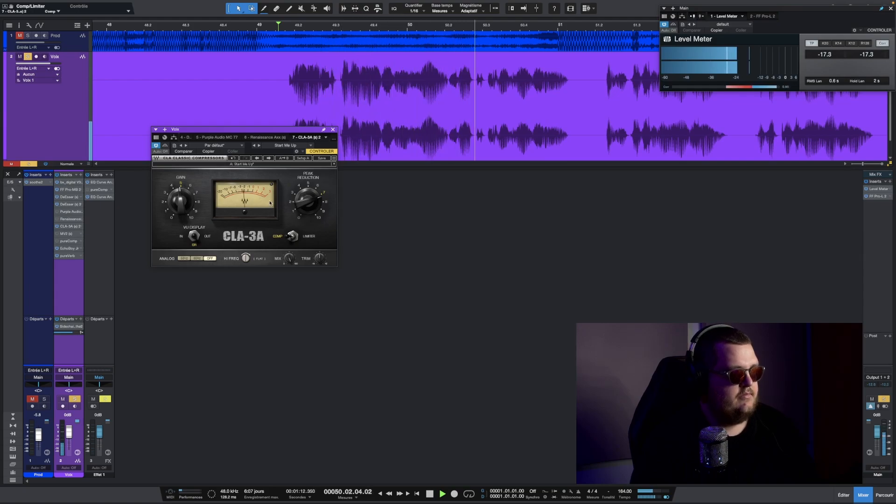
{"action": "key", "text": "space"}
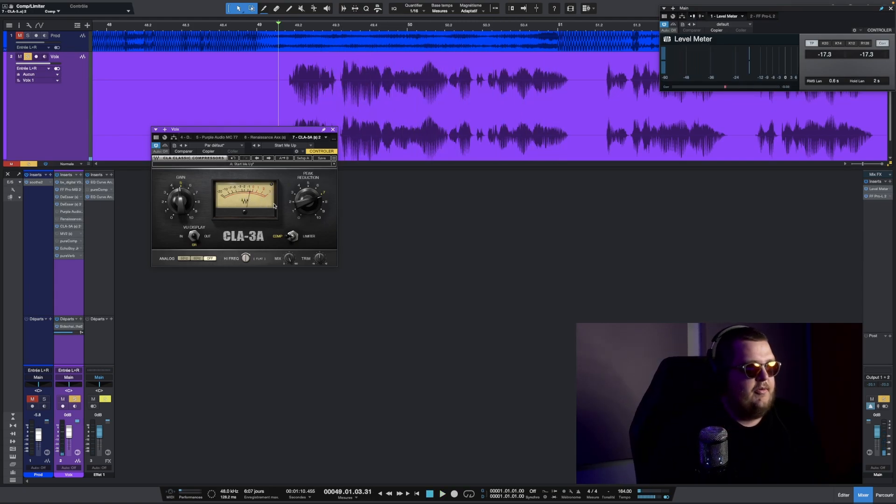
{"action": "mouse_move", "coordinate": [178, 195]}
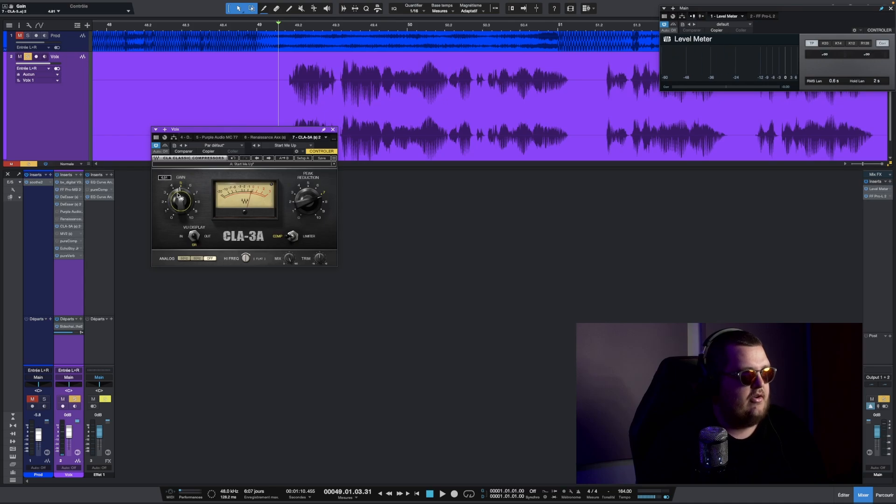
{"action": "mouse_move", "coordinate": [306, 202]}
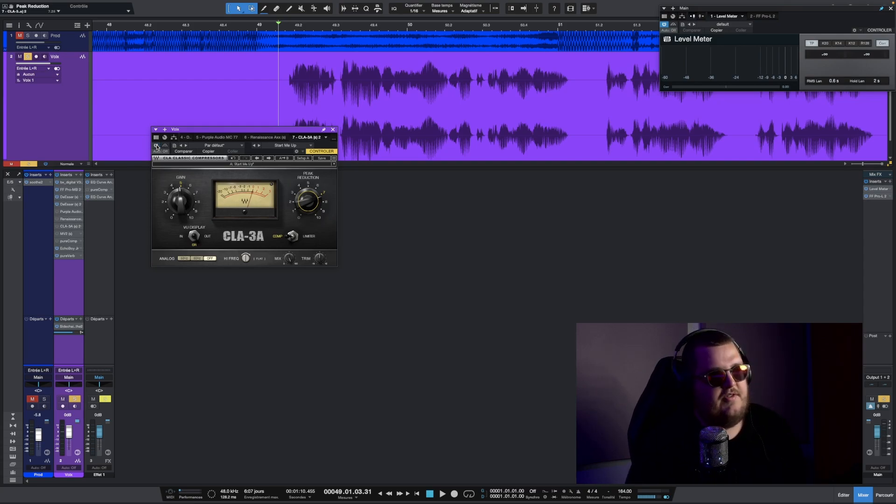
{"action": "key", "text": "space"}
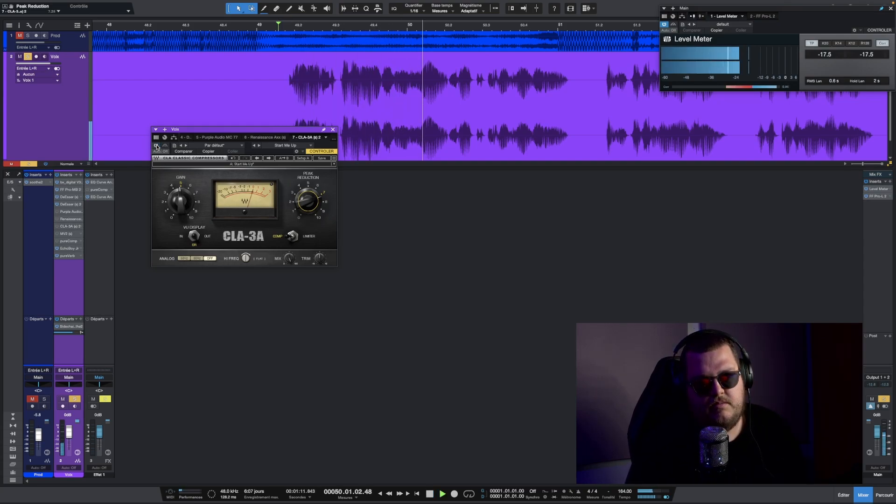
{"action": "key", "text": "space"}
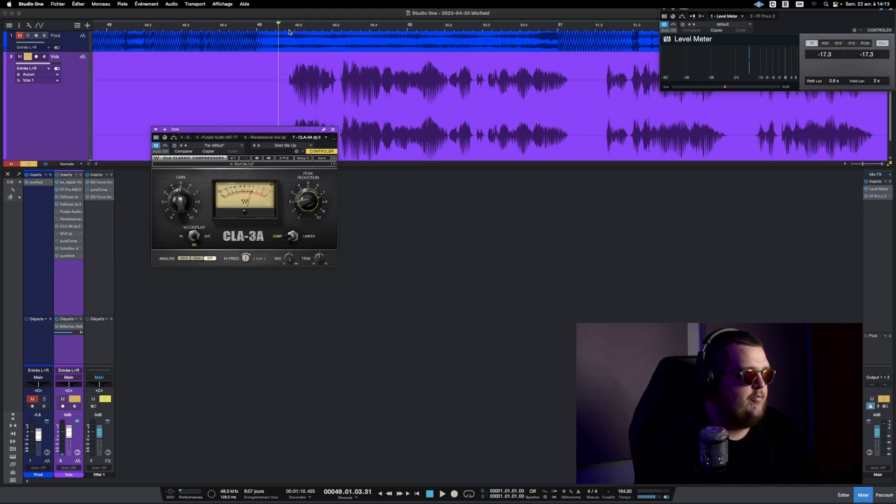
- Compare the CLA-3A bypassed and active while playing the vocal passage
{"action": "left_click_drag", "start_coordinate": [293, 22], "coordinate": [293, 27]}
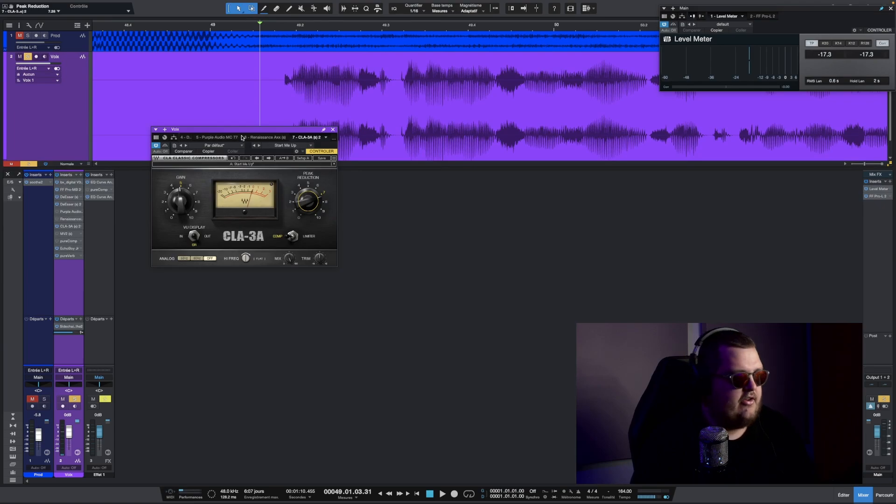
{"action": "key", "text": "space"}
{"action": "key", "text": "space"}
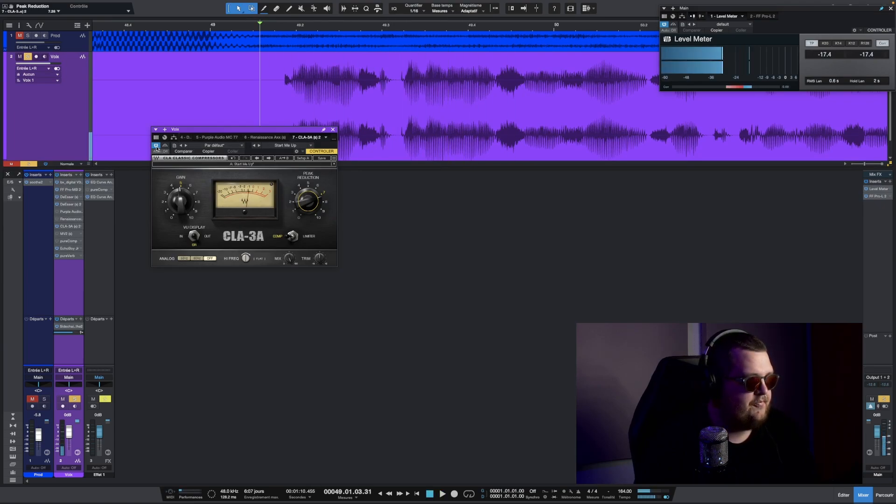
{"action": "left_click", "coordinate": [156, 147]}
{"action": "key", "text": "space"}
{"action": "key", "text": "space"}
{"action": "key", "text": "space"}
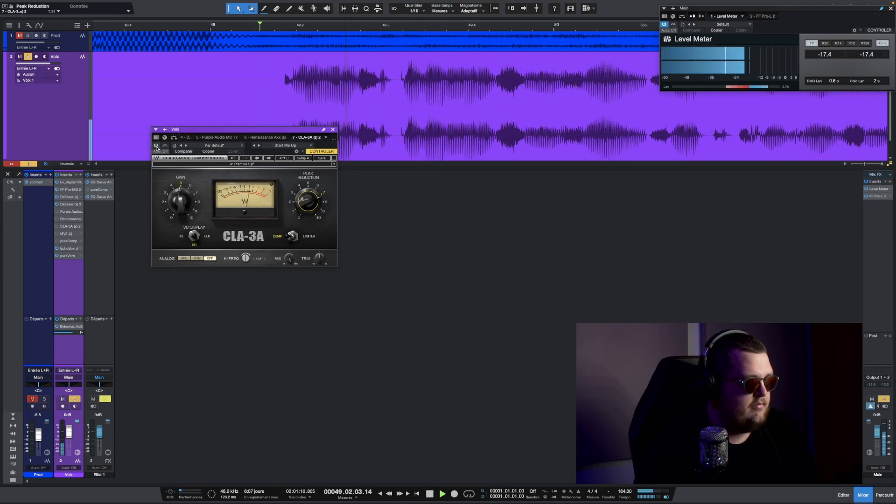
{"action": "key", "text": "space"}
{"action": "key", "text": "space"}
{"action": "key", "text": "space"}
{"action": "left_click", "coordinate": [157, 147]}
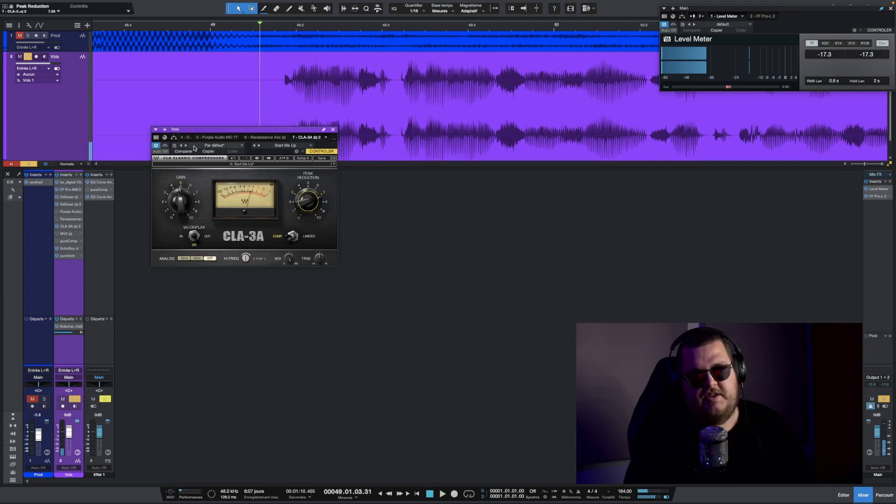
- Draw a short fade-in at the start of the vocal clip and play it back
{"action": "scroll", "coordinate": [288, 30], "scroll_direction": "up", "scroll_amount": 2}
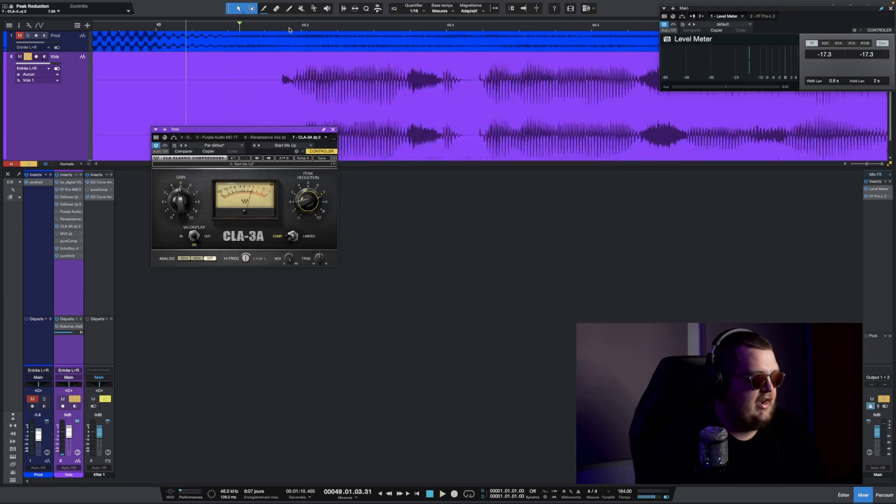
{"action": "scroll", "coordinate": [289, 29], "scroll_direction": "up", "scroll_amount": 4}
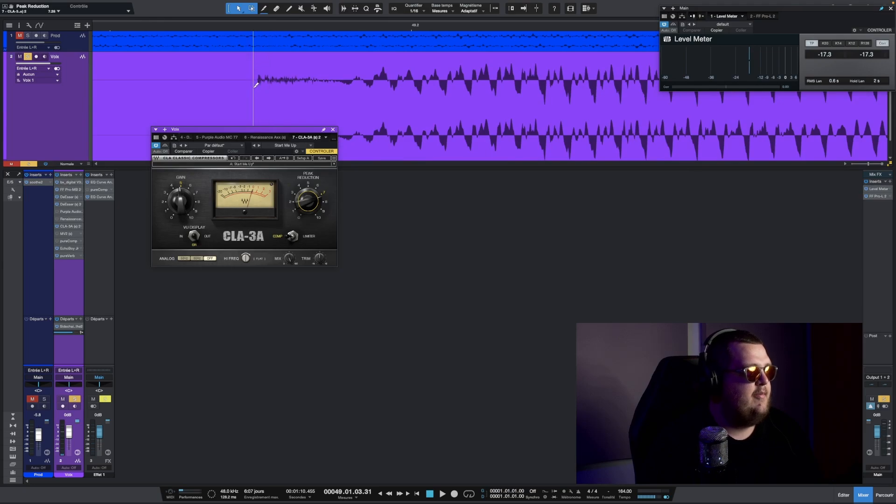
{"action": "left_click", "coordinate": [259, 55]}
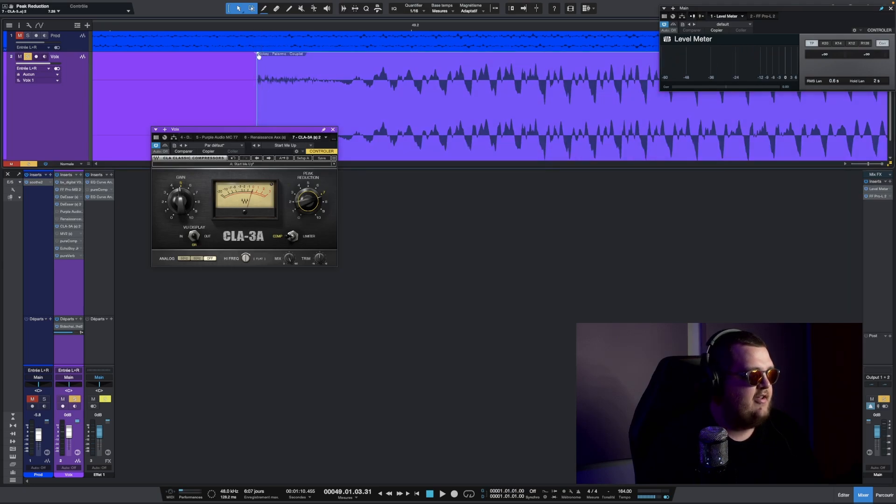
{"action": "key", "text": "space"}
{"action": "left_click_drag", "start_coordinate": [261, 57], "coordinate": [282, 58]}
{"action": "key", "text": "space"}
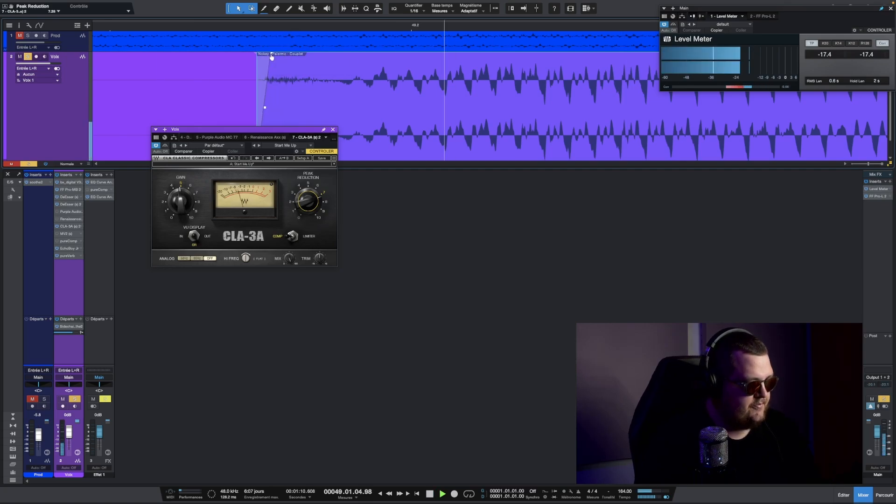
- Play back the vocal passage to audition the fade-in
{"action": "scroll", "coordinate": [288, 32], "scroll_direction": "down", "scroll_amount": 5}
{"action": "scroll", "coordinate": [287, 32], "scroll_direction": "down", "scroll_amount": 3}
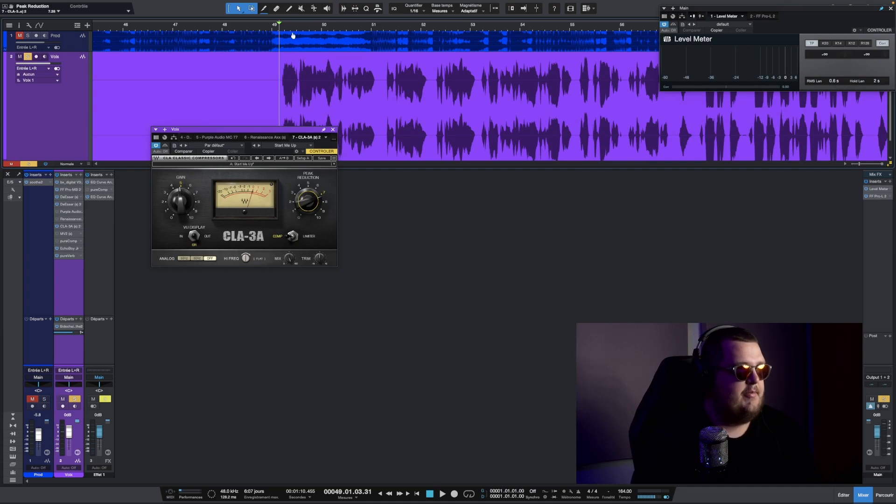
{"action": "scroll", "coordinate": [293, 36], "scroll_direction": "up", "scroll_amount": 4}
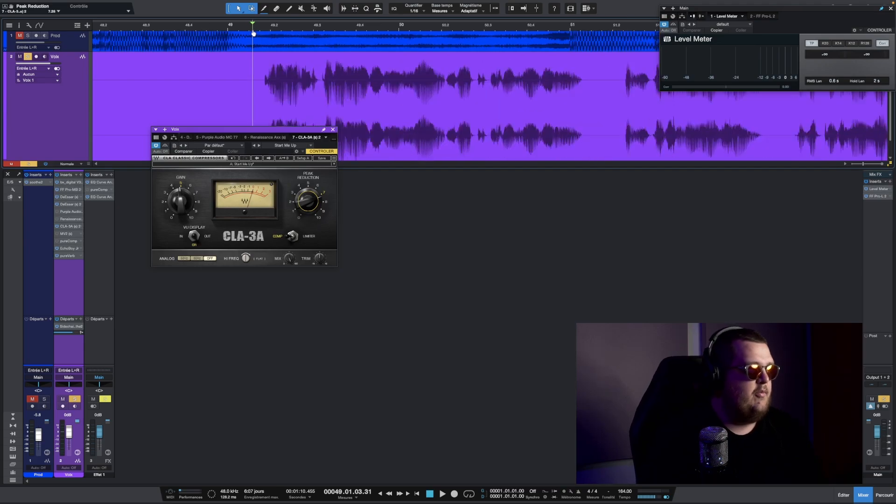
{"action": "scroll", "coordinate": [253, 33], "scroll_direction": "down", "scroll_amount": 1}
{"action": "key", "text": "space"}
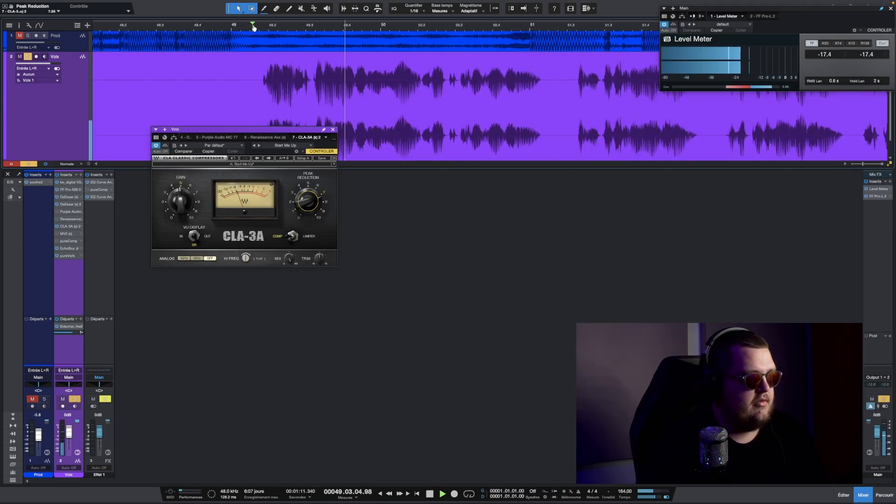
{"action": "key", "text": "space"}
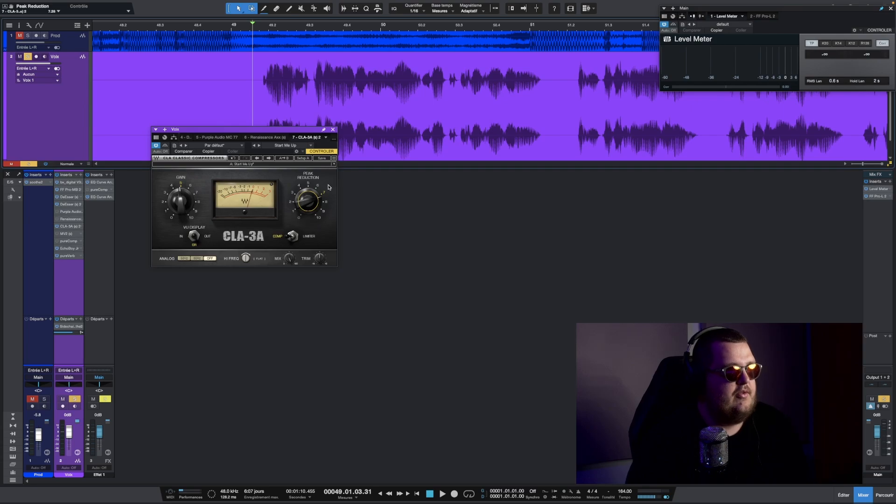
- Switch to the Purple Audio MC77 plugin and audition it during playback
{"action": "key", "text": "w"}
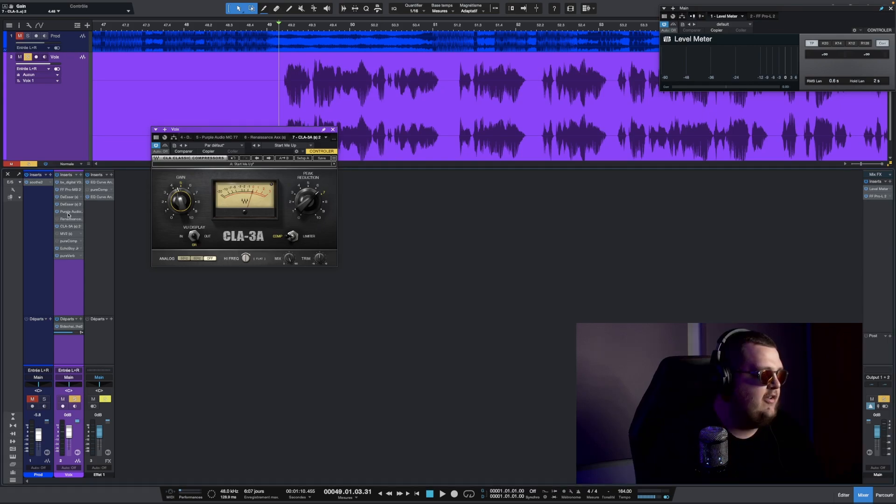
{"action": "left_click", "coordinate": [217, 137]}
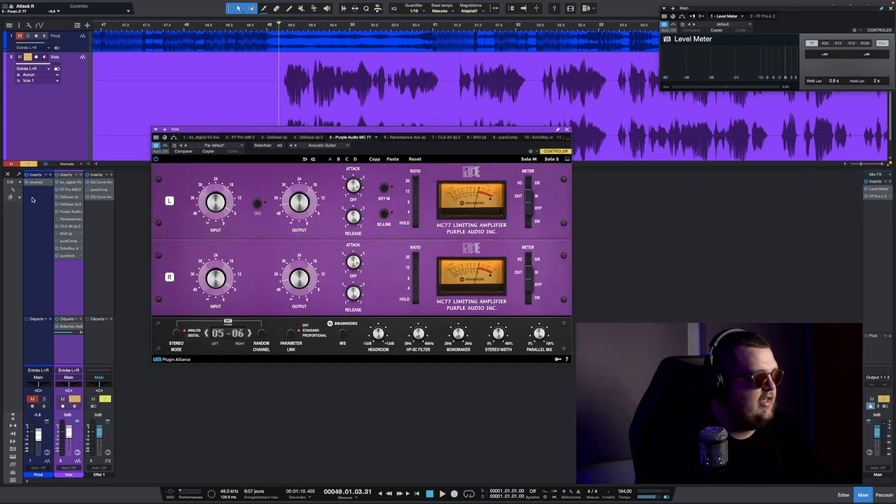
{"action": "left_click", "coordinate": [56, 227]}
{"action": "key", "text": "space"}
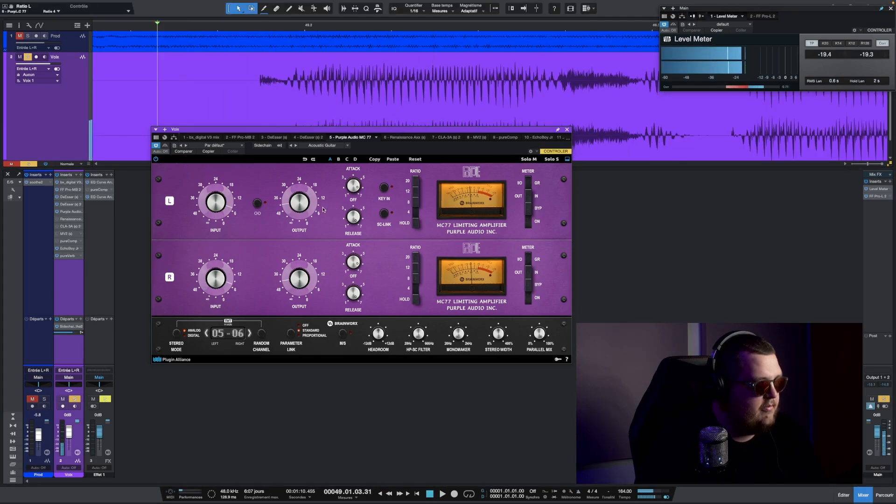
{"action": "key", "text": "space"}
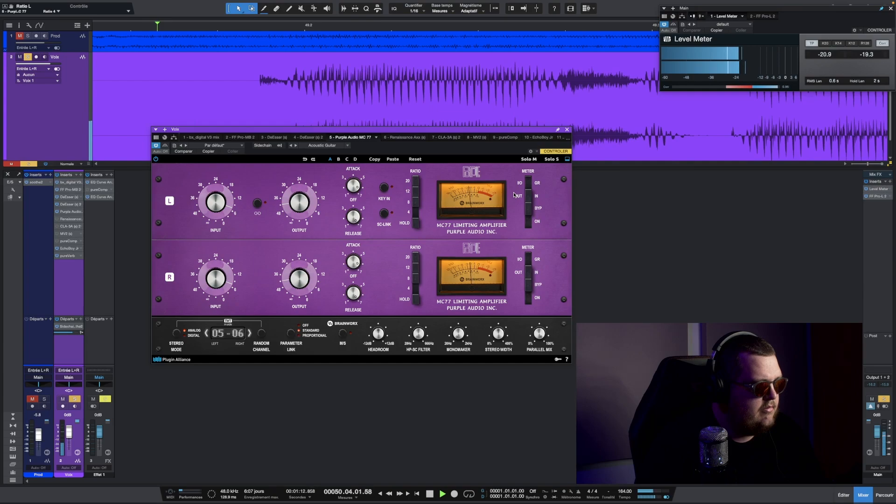
{"action": "key", "text": "space"}
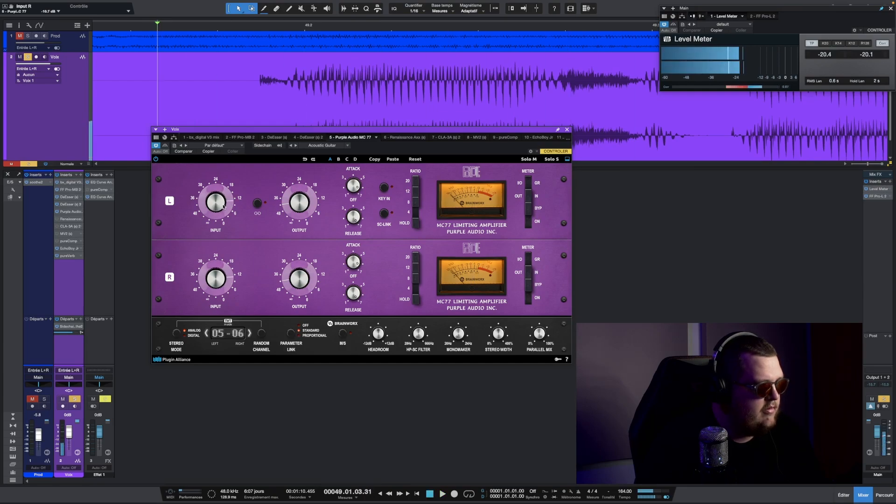
{"action": "key", "text": "space"}
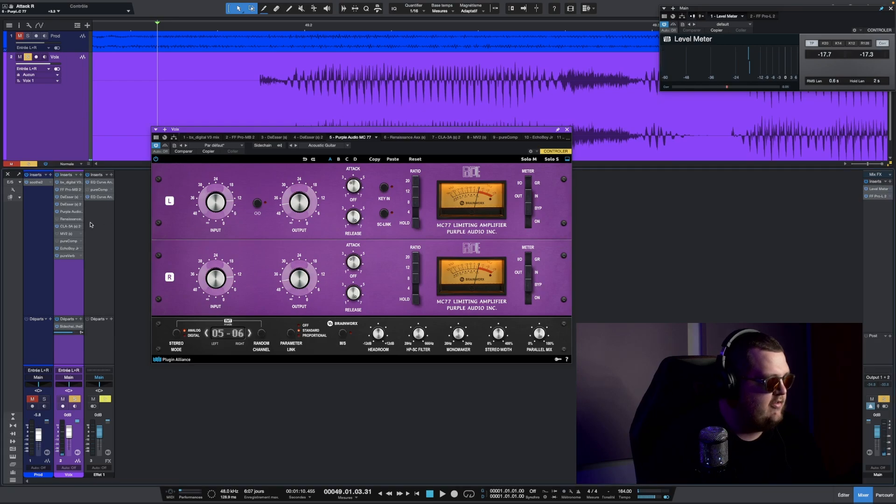
- Reopen the CLA-3A, audition it during playback, and close its window
{"action": "left_click", "coordinate": [68, 227]}
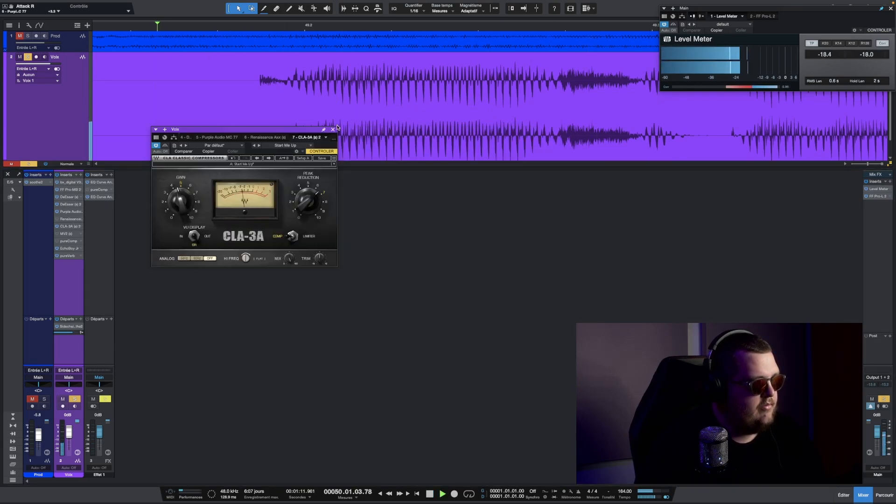
{"action": "scroll", "coordinate": [356, 34], "scroll_direction": "down", "scroll_amount": 2}
{"action": "key", "text": "space"}
{"action": "scroll", "coordinate": [357, 32], "scroll_direction": "up", "scroll_amount": 2}
{"action": "scroll", "coordinate": [368, 27], "scroll_direction": "down", "scroll_amount": 5}
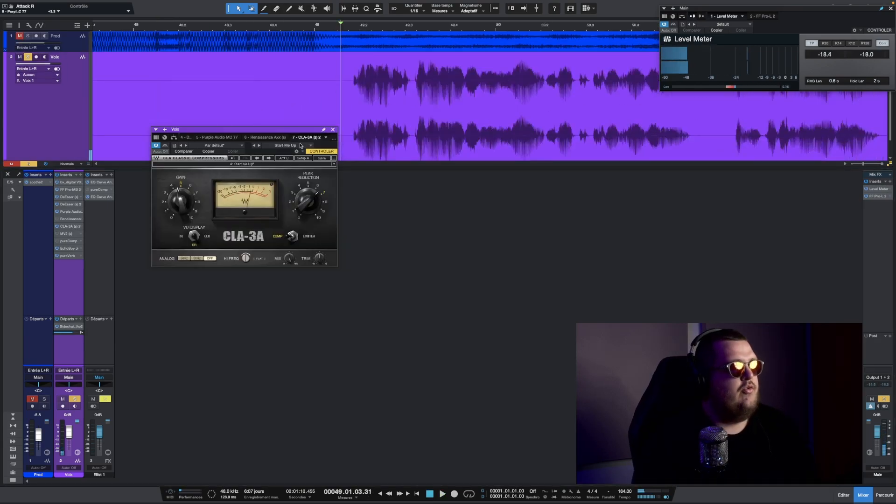
{"action": "left_click", "coordinate": [333, 130]}
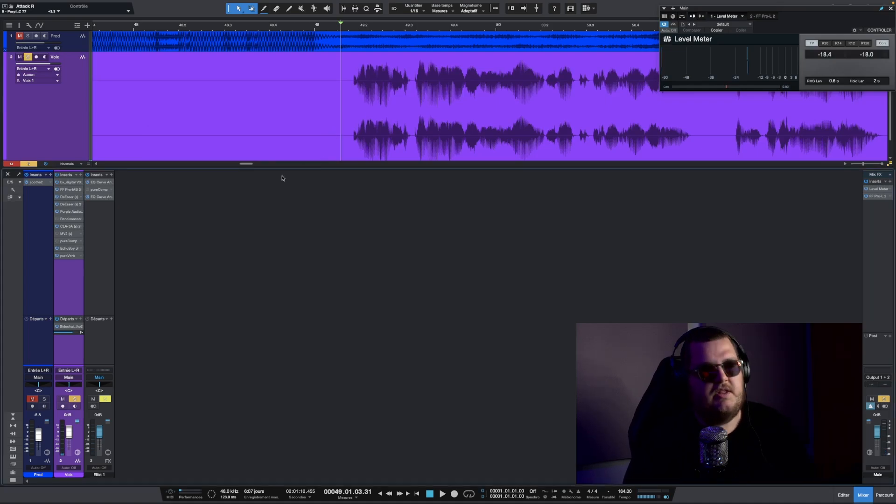
- Close the CLA-3A window, open the MV2 plugin on the vocal channel, and move its window below the arrangement
{"action": "double_click", "coordinate": [66, 227]}
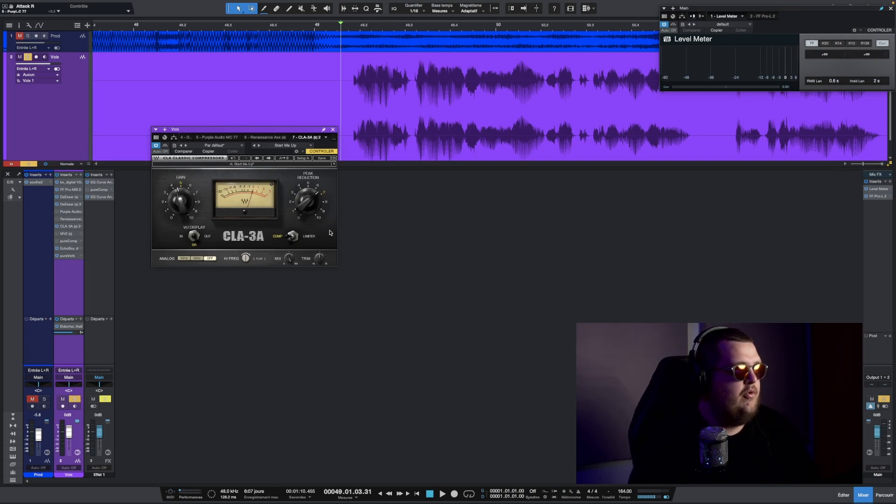
{"action": "left_click", "coordinate": [333, 131]}
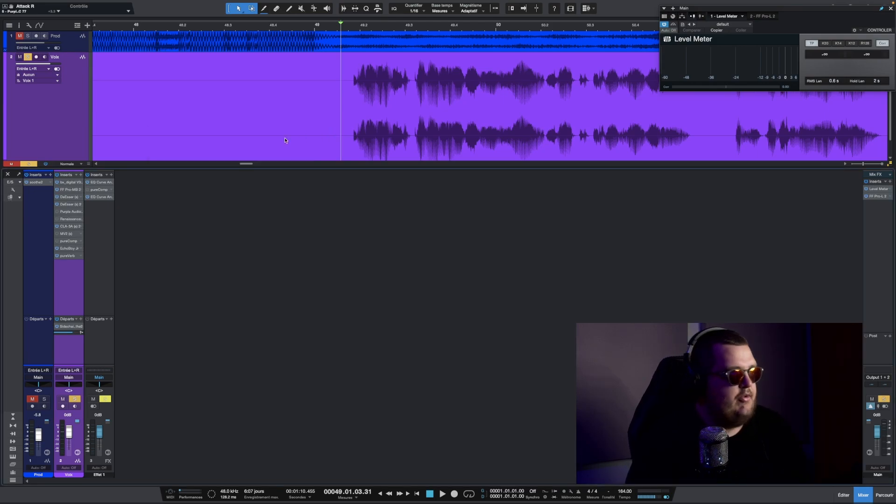
{"action": "left_click", "coordinate": [72, 234]}
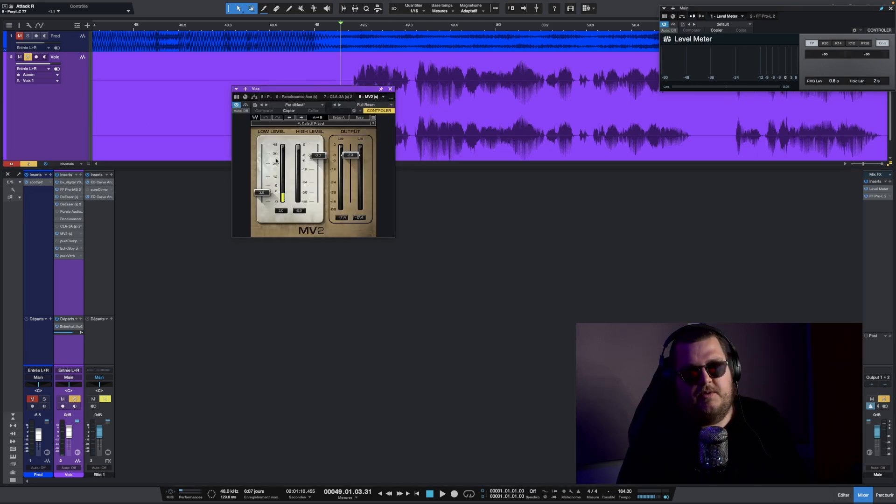
{"action": "scroll", "coordinate": [419, 29], "scroll_direction": "up", "scroll_amount": 2}
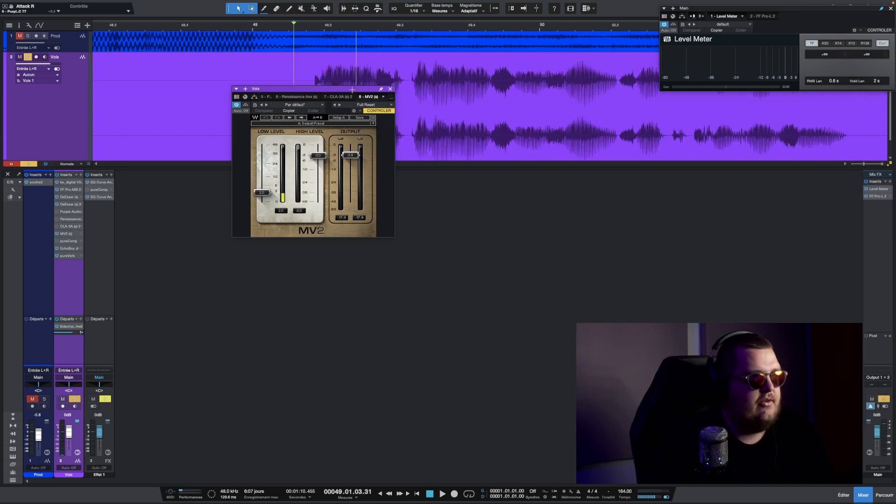
{"action": "left_click_drag", "start_coordinate": [351, 89], "coordinate": [278, 179]}
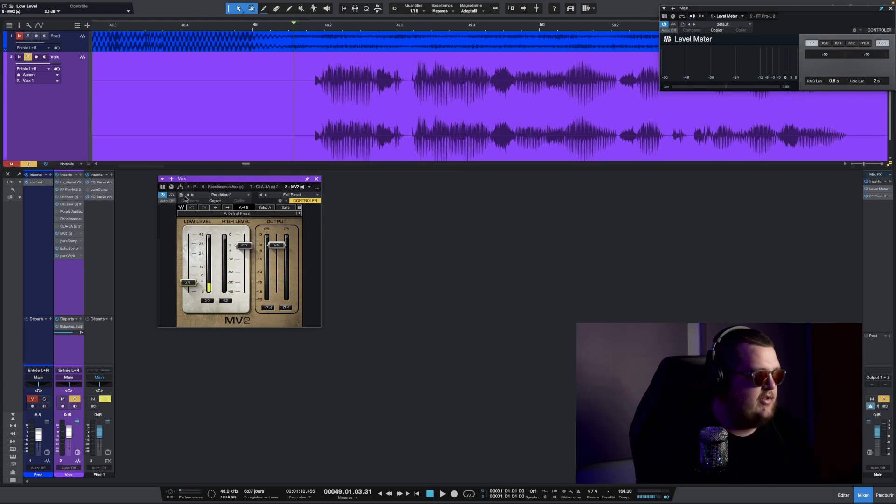
- Audition the MV2 on the vocal during playback, toggling its bypass to compare
{"action": "key", "text": "space"}
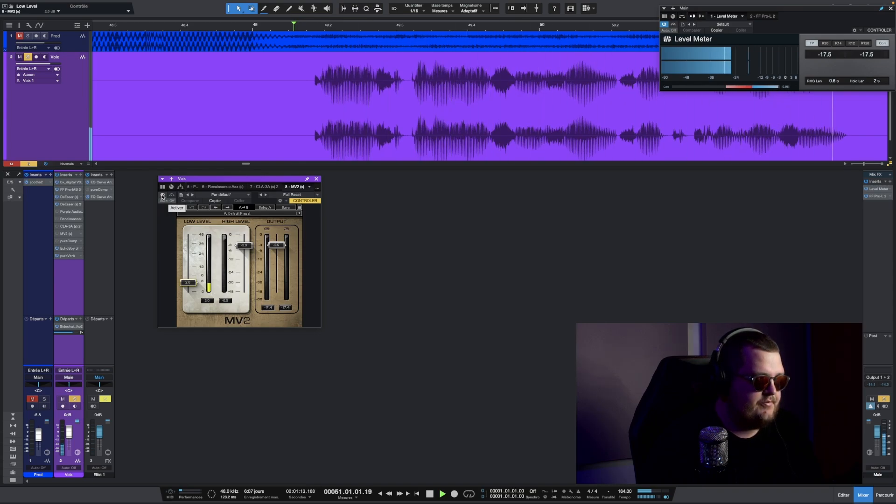
{"action": "key", "text": "space"}
{"action": "left_click", "coordinate": [162, 196]}
{"action": "key", "text": "space"}
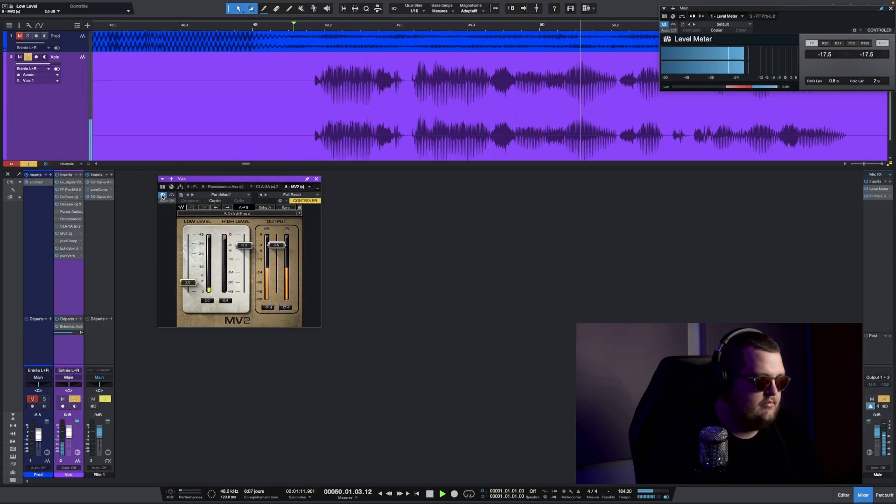
{"action": "key", "text": "space"}
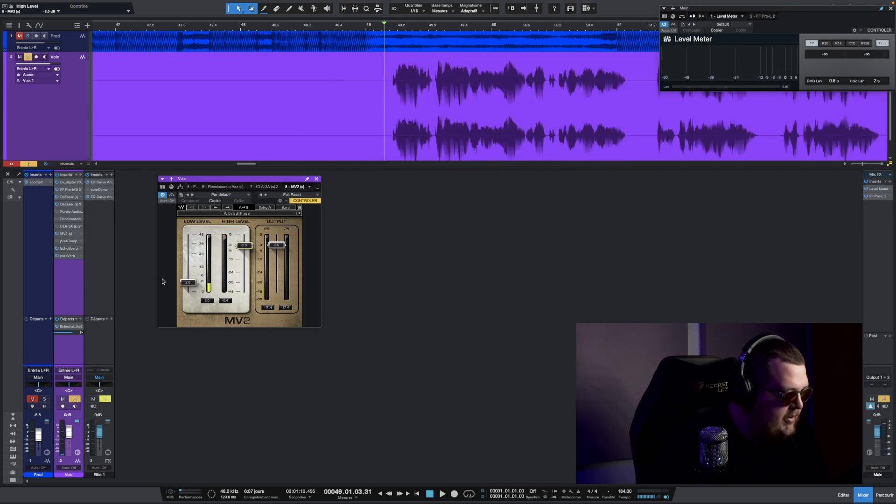
{"action": "key", "text": "space"}
- Raise the MV2 low level and lower the high level slightly while the vocal plays
{"action": "left_click_drag", "start_coordinate": [182, 282], "coordinate": [182, 270]}
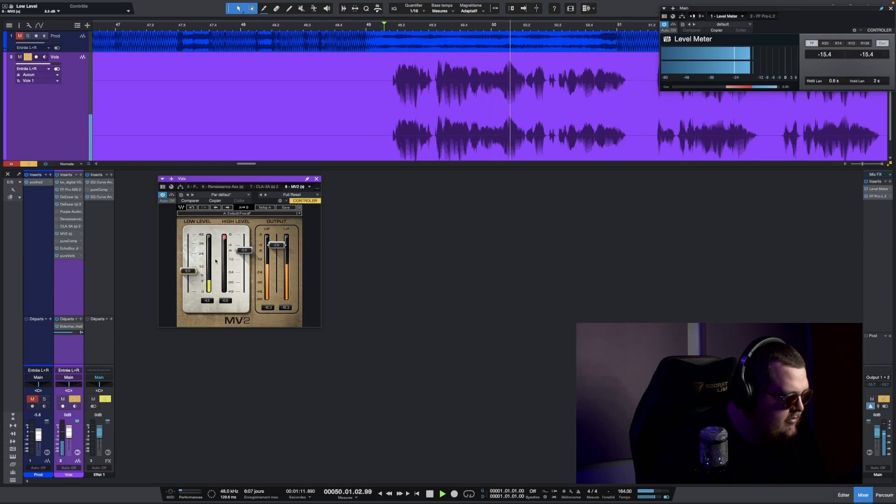
{"action": "key", "text": "space"}
{"action": "left_click_drag", "start_coordinate": [269, 245], "coordinate": [269, 250]}
{"action": "key", "text": "space"}
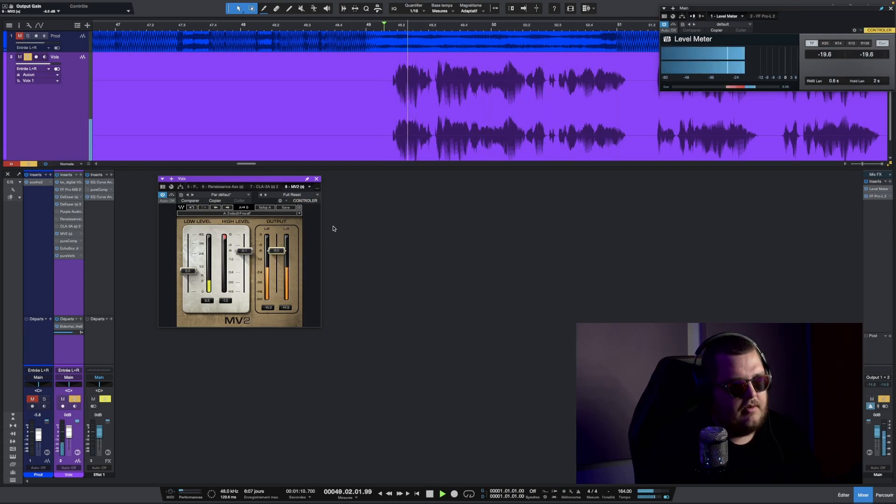
- Compare the vocal with the MV2 bypassed and active during playback
{"action": "key", "text": "space"}
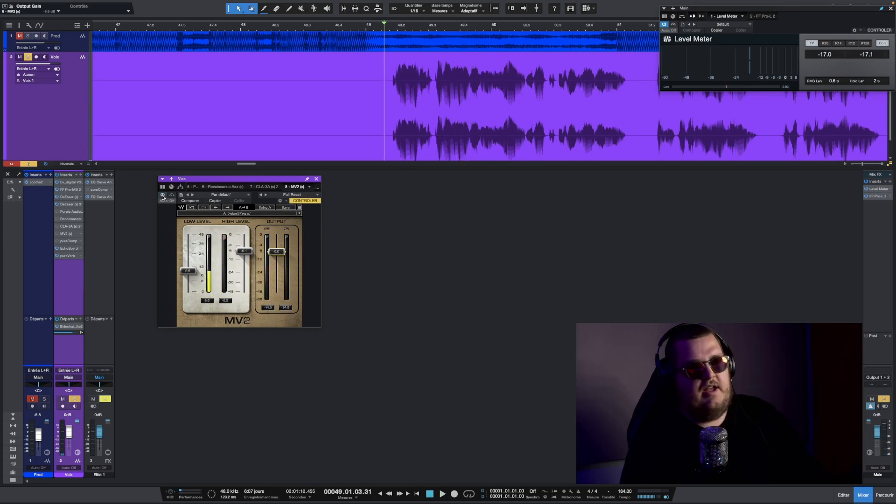
{"action": "key", "text": "space"}
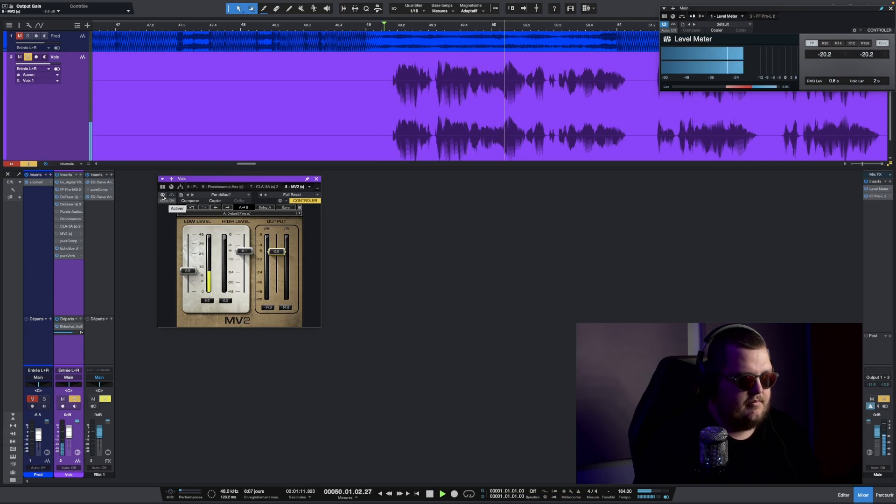
{"action": "key", "text": "space"}
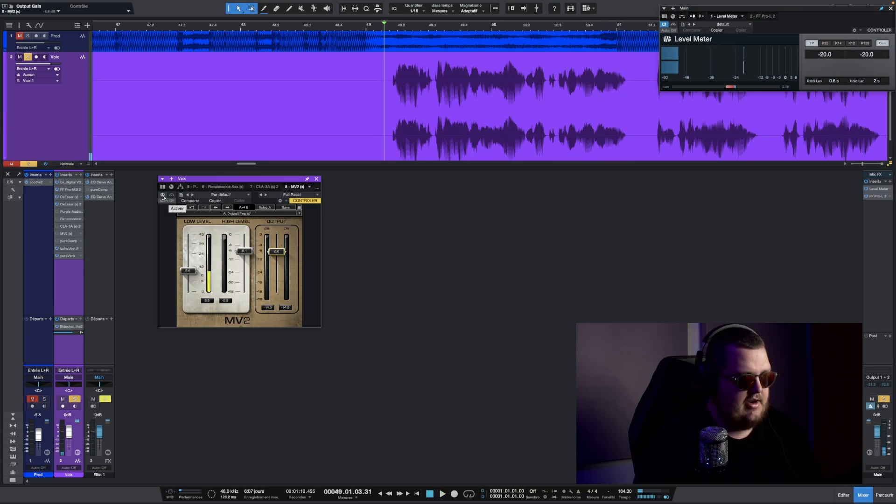
{"action": "left_click", "coordinate": [162, 195]}
{"action": "key", "text": "space"}
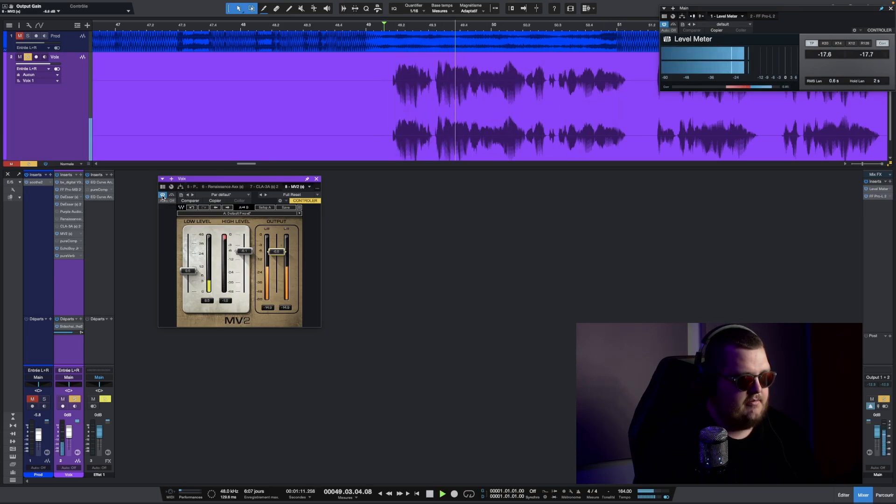
{"action": "key", "text": "space"}
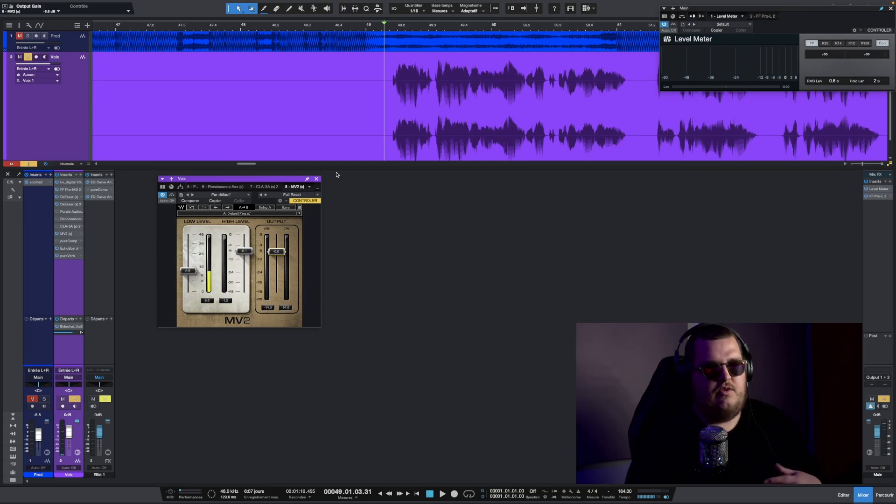
- Fine-tune the MV2 low level, high level and output, entering 2 and -2, then close the plugin window
{"action": "scroll", "coordinate": [376, 125], "scroll_direction": "down", "scroll_amount": 2}
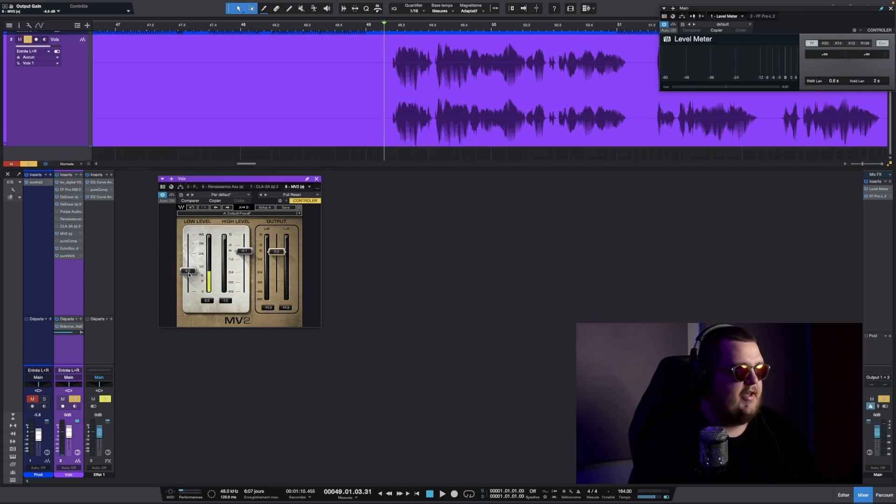
{"action": "type", "text": "2"}
{"action": "key", "text": "Return"}
{"action": "left_click_drag", "start_coordinate": [244, 254], "coordinate": [244, 248]}
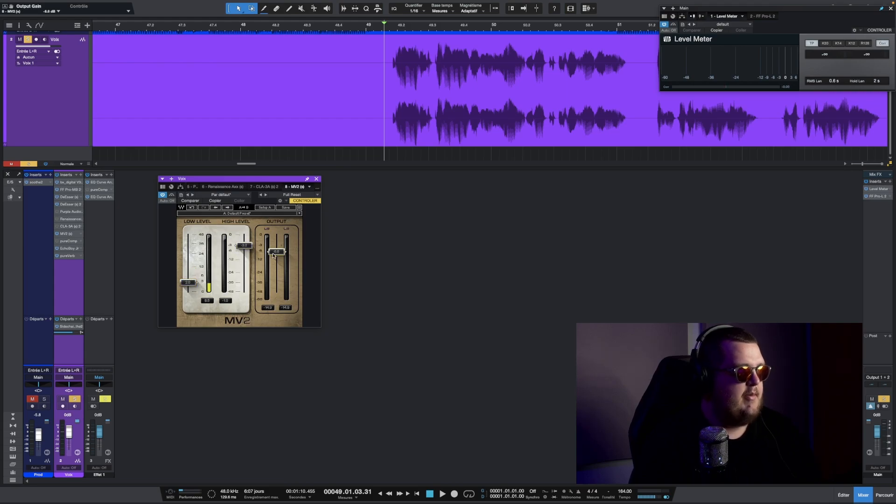
{"action": "type", "text": "-2"}
{"action": "key", "text": "Return"}
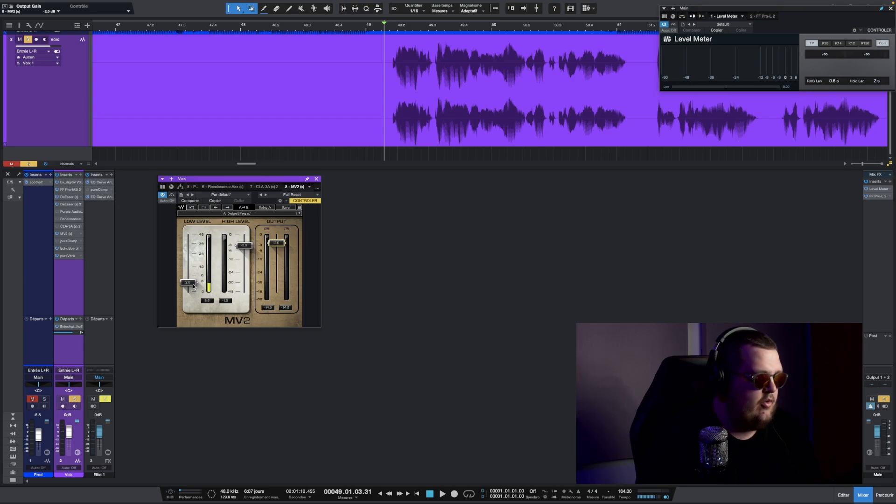
{"action": "left_click_drag", "start_coordinate": [193, 286], "coordinate": [189, 289]}
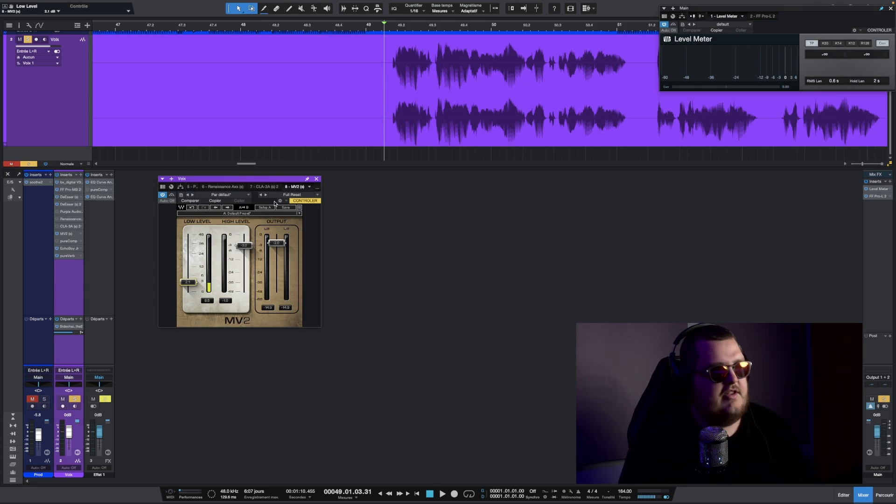
{"action": "left_click", "coordinate": [316, 179]}
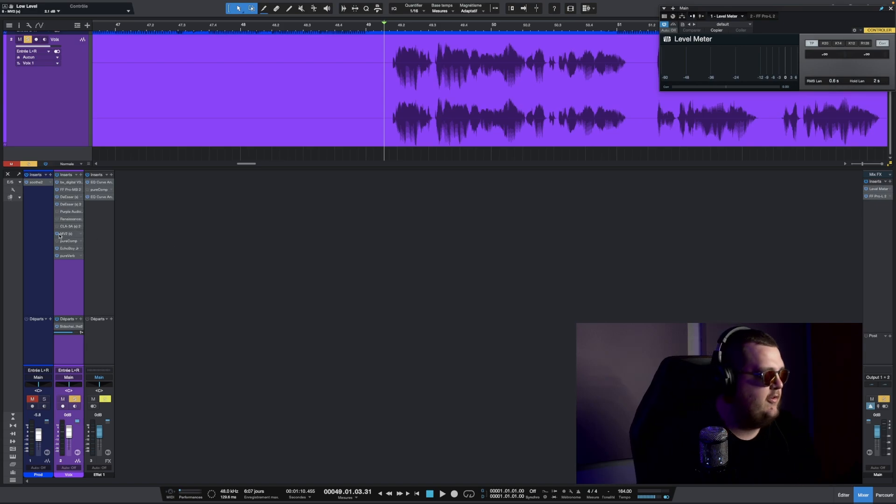